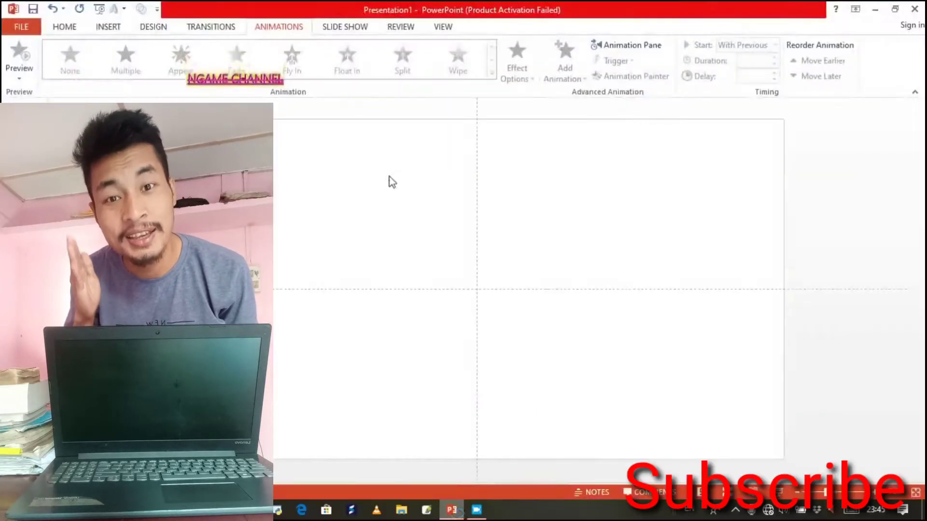
- Make the slide background solid black
right_click(389, 179)
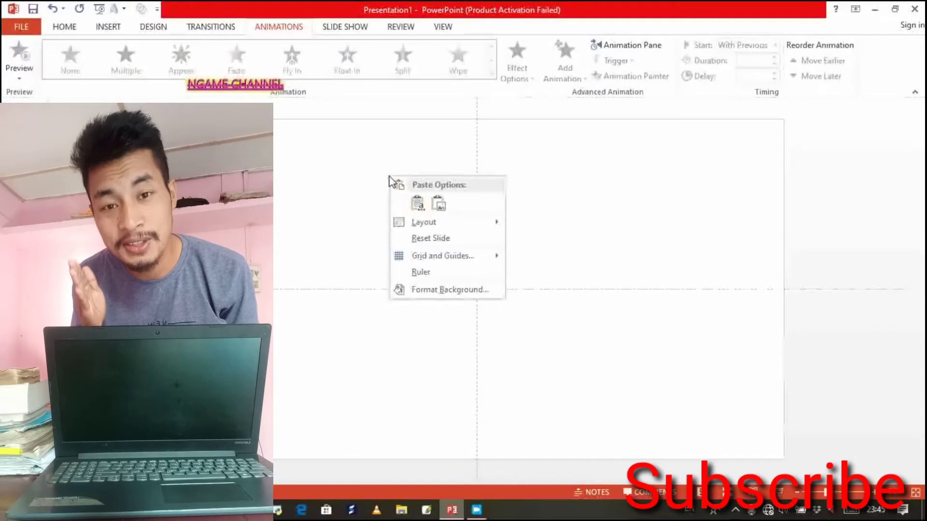
click(424, 290)
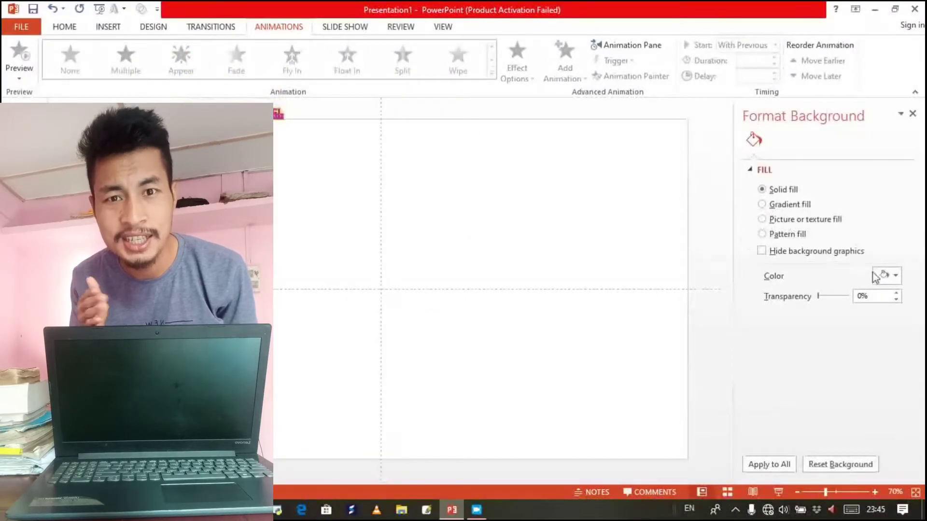
click(894, 276)
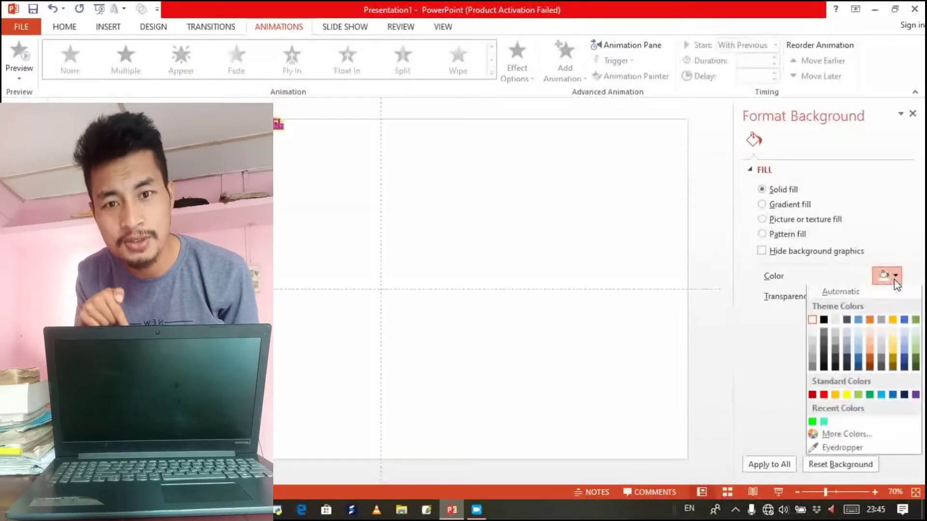
click(824, 321)
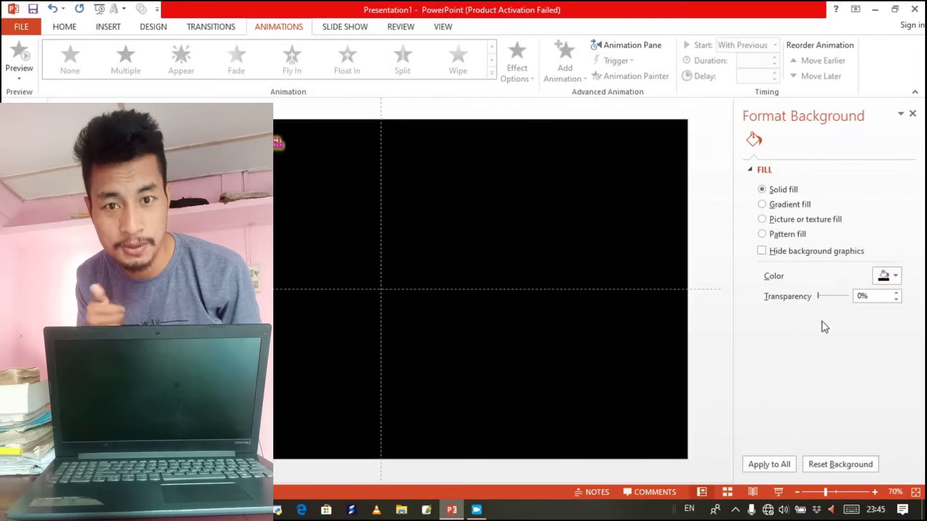
click(913, 114)
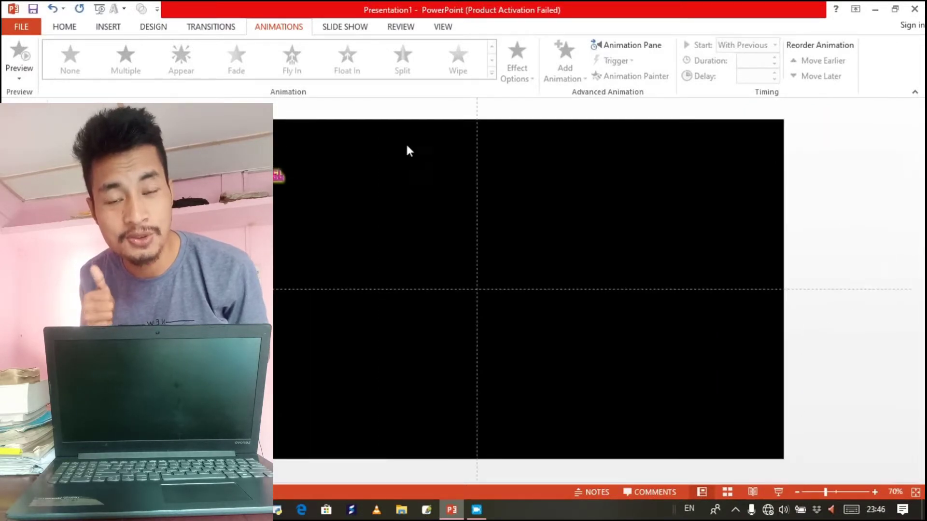
- Draw an oval circle near the middle of the slide
click(108, 27)
click(228, 72)
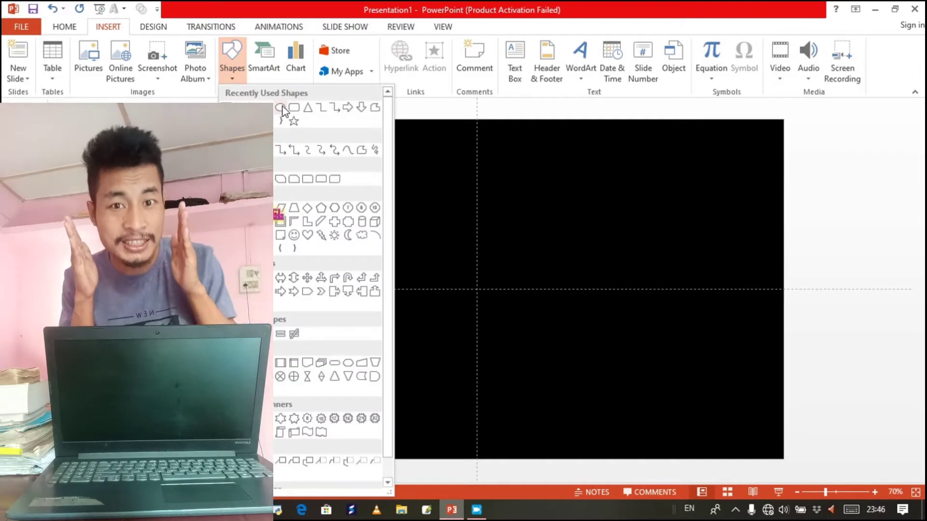
click(281, 108)
mouse_move(393, 202)
mouse_down()
mouse_move(530, 325)
mouse_move(617, 426)
mouse_up()
drag(536, 335, 501, 311)
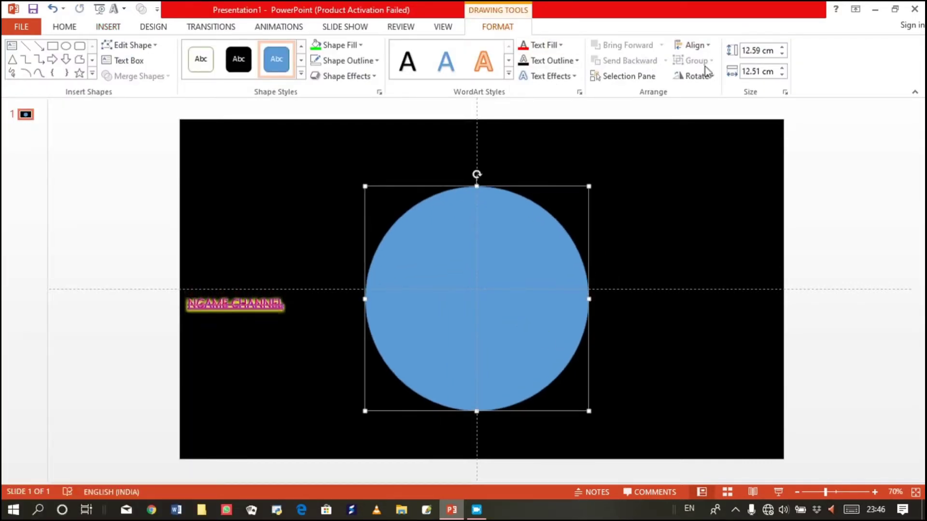
- Align the circle to the slide's horizontal and vertical centre
click(701, 48)
click(708, 78)
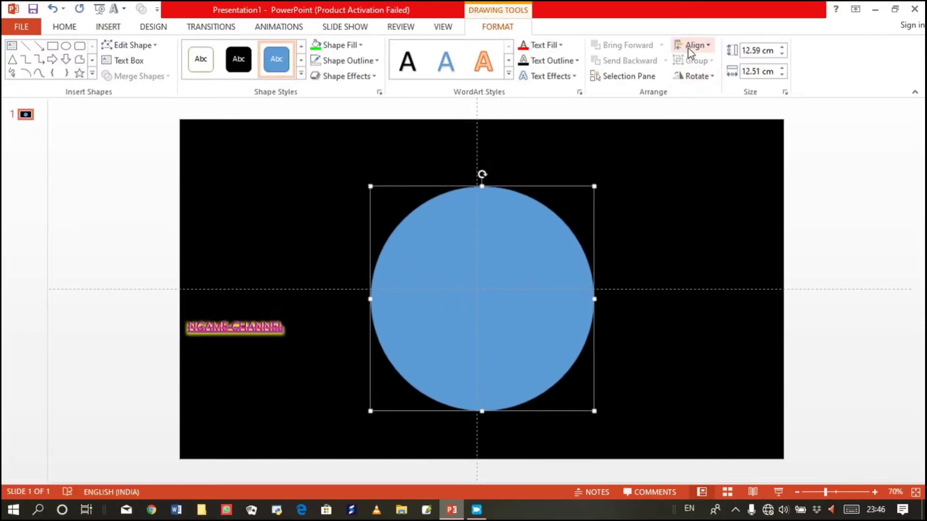
click(689, 47)
click(714, 128)
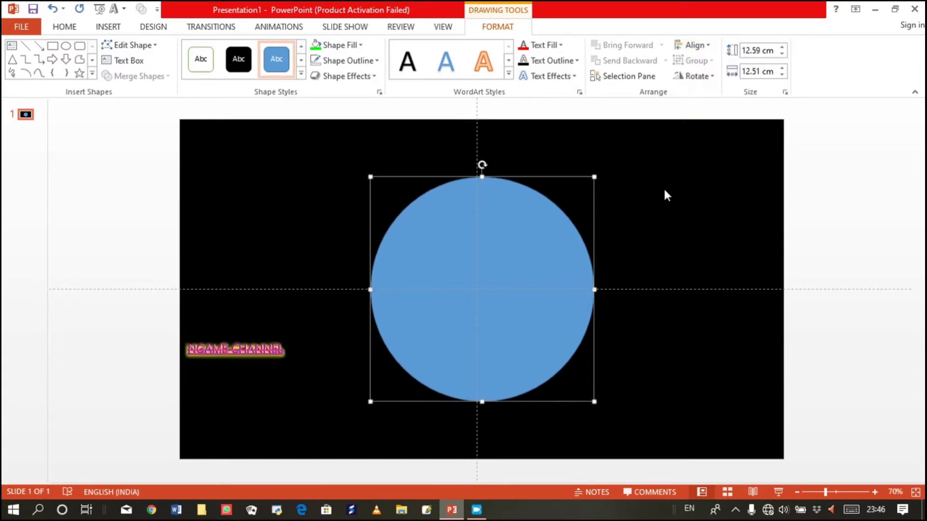
- Fill the circle with bright green
click(108, 27)
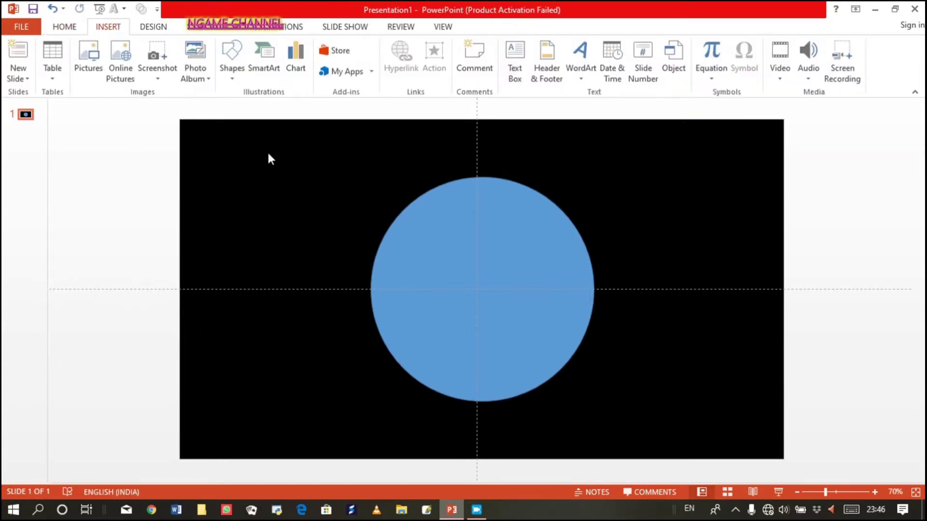
double_click(436, 283)
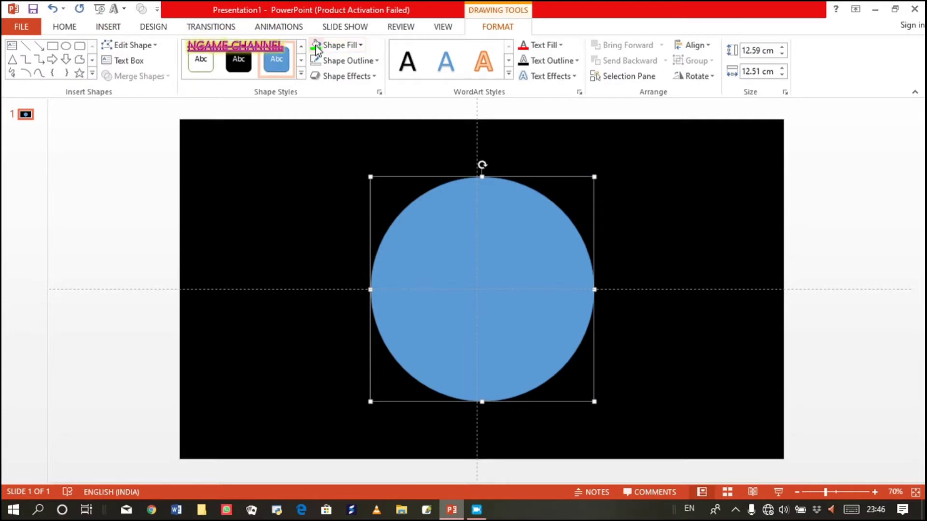
click(316, 46)
click(244, 114)
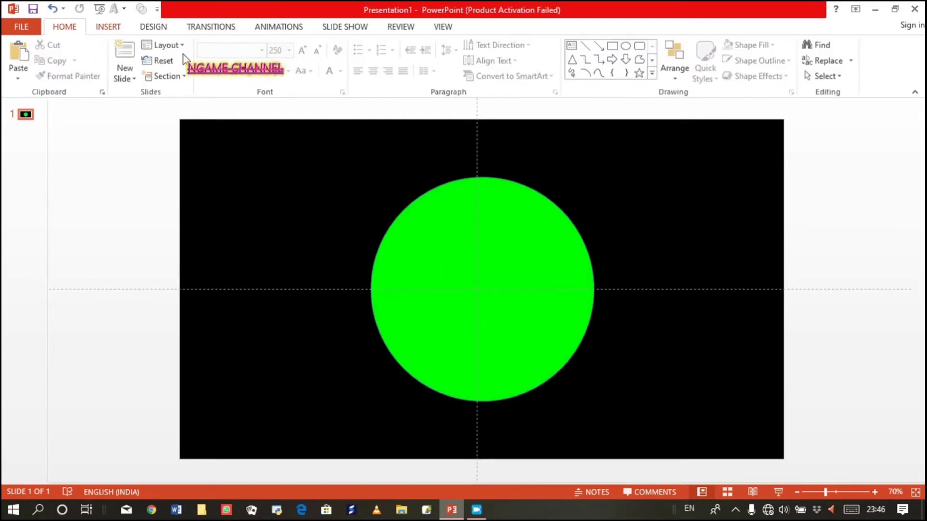
- Draw a smaller oval centred inside the green circle
click(108, 26)
click(232, 58)
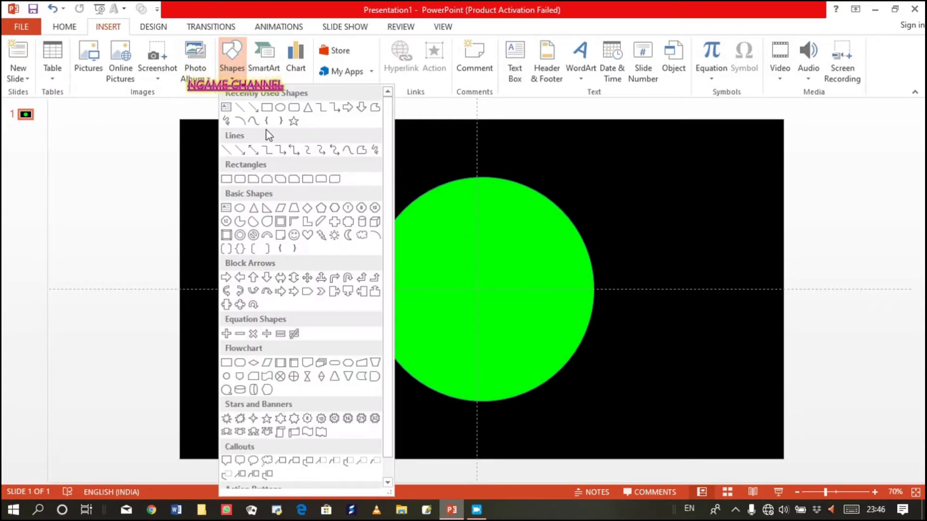
click(281, 108)
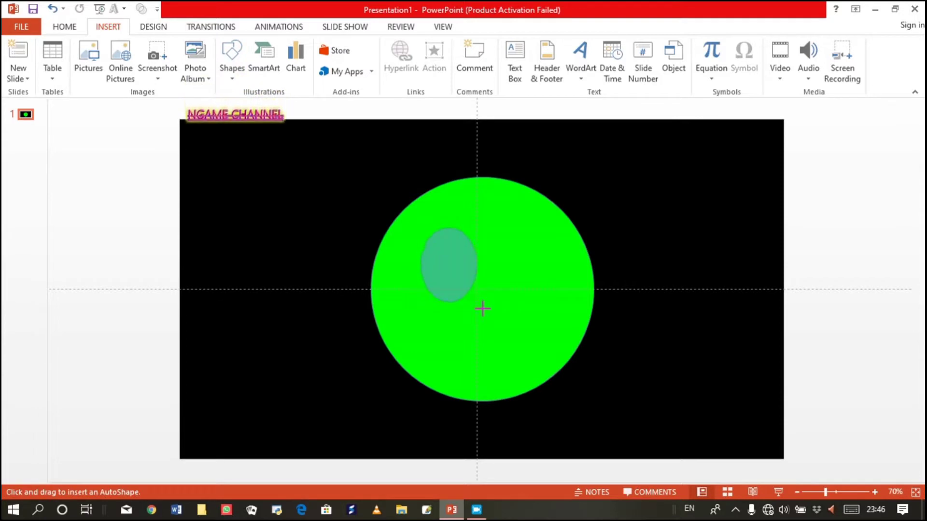
drag(483, 309, 564, 380)
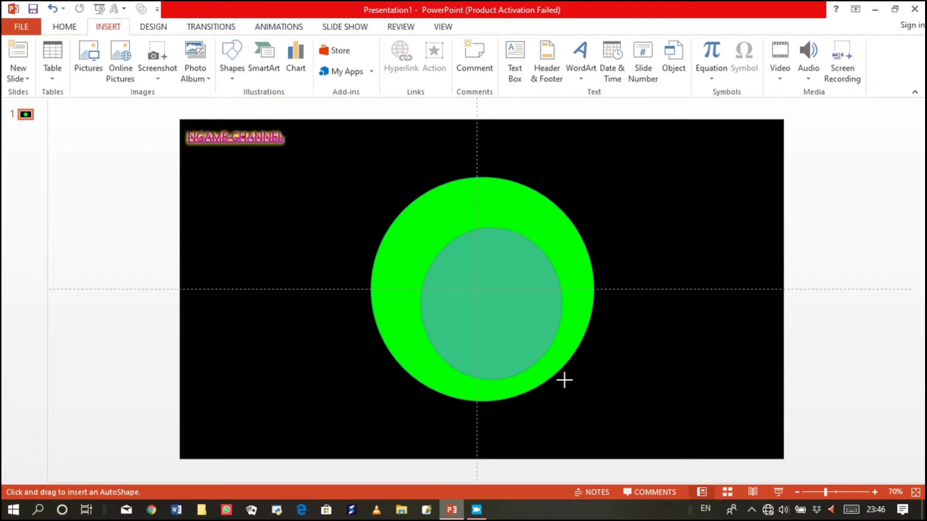
drag(496, 321, 487, 306)
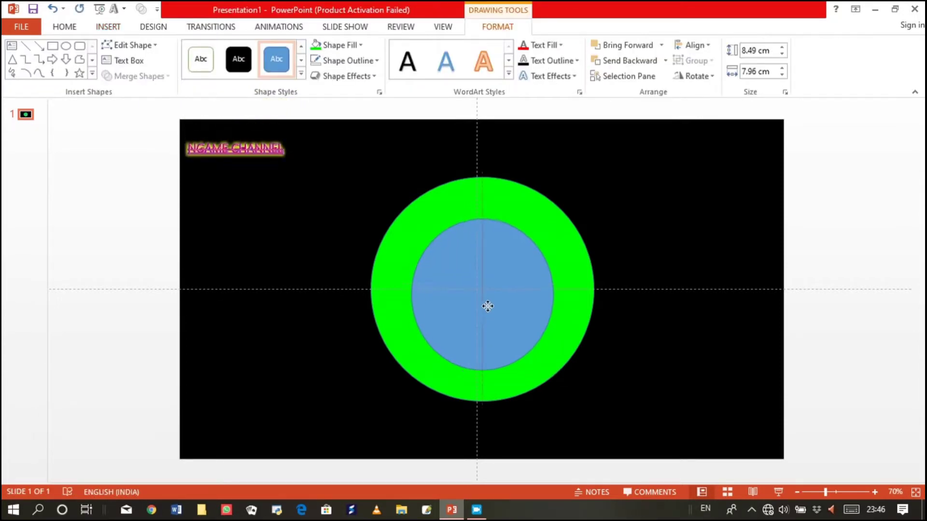
- Make the inner circle black with no outline and enlarge it into a thin ring
click(239, 70)
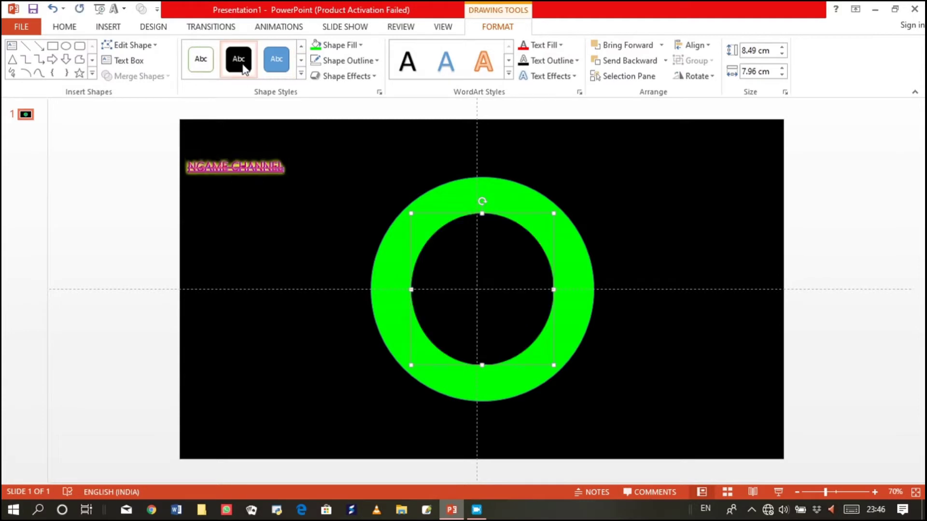
click(357, 65)
click(352, 204)
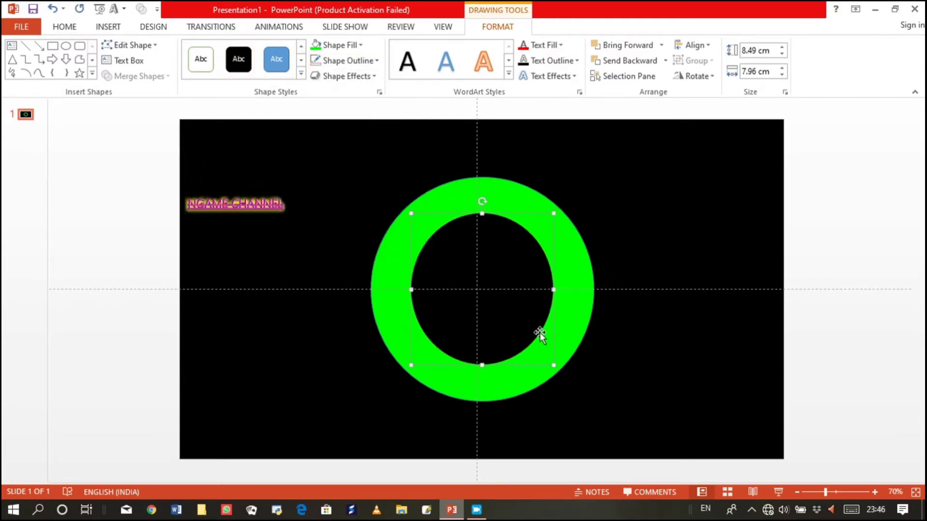
drag(552, 363, 577, 383)
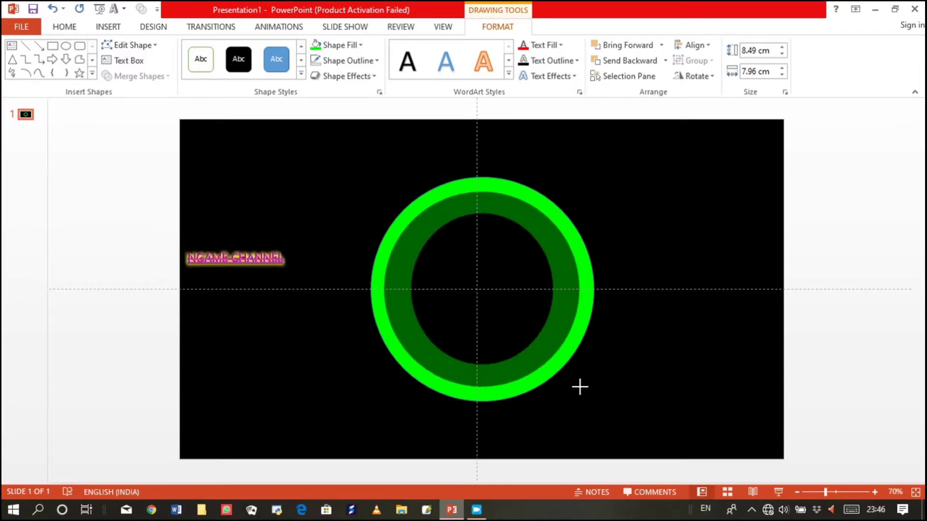
drag(576, 383, 585, 389)
click(627, 248)
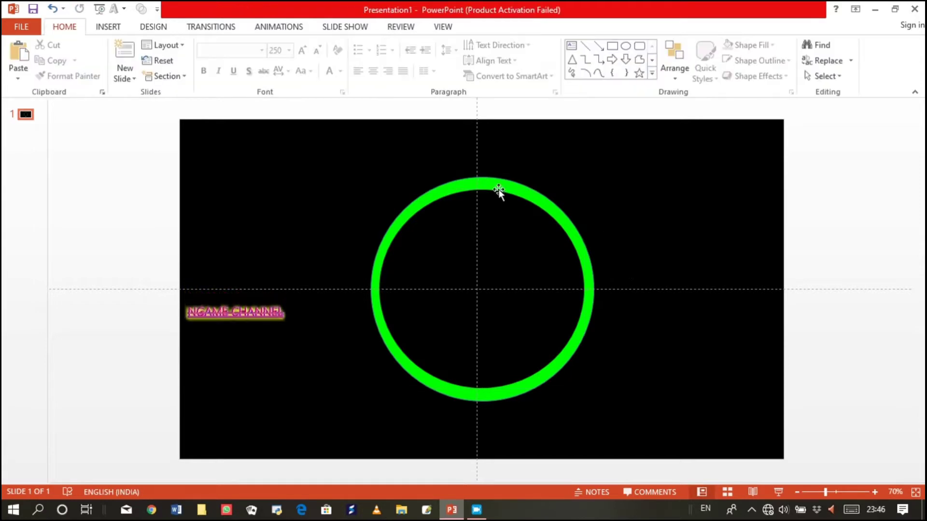
- Stretch the inner black circle to 11.6 by 11.47 cm, then select both circles
click(489, 232)
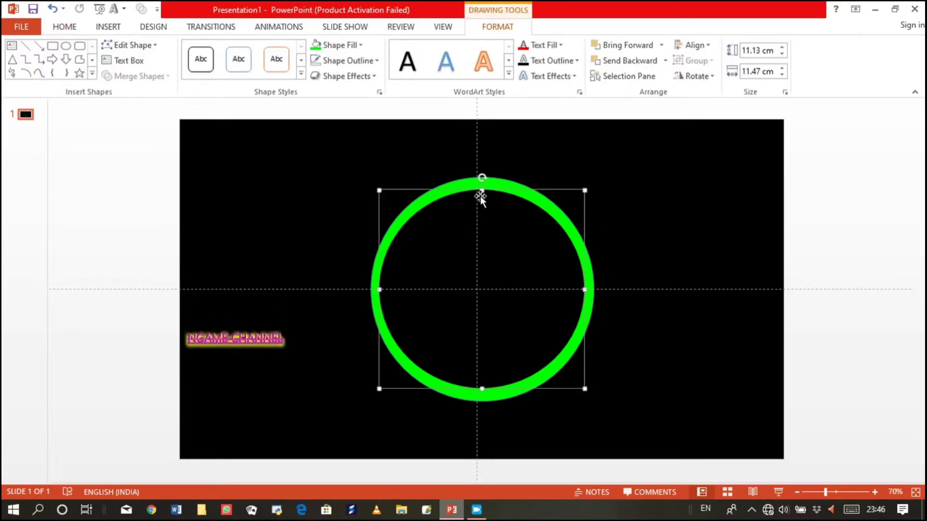
drag(481, 191, 482, 187)
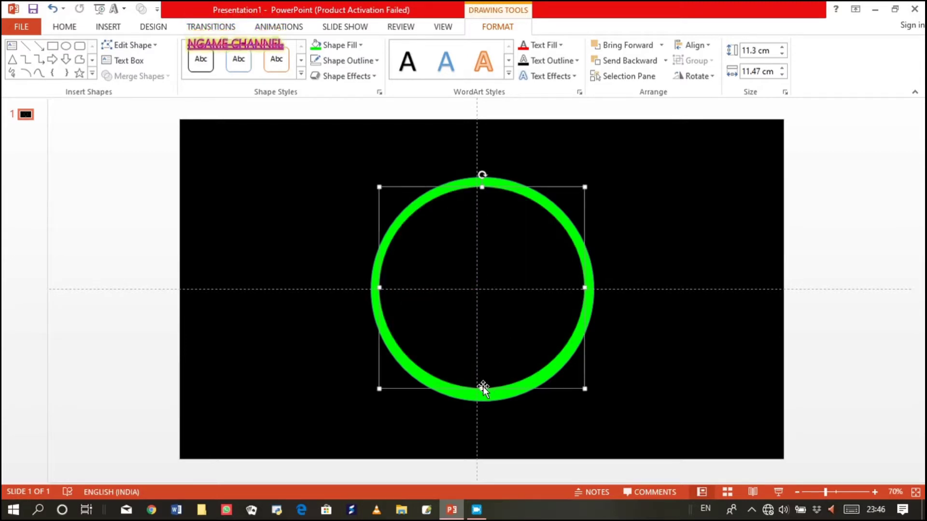
drag(482, 386, 484, 391)
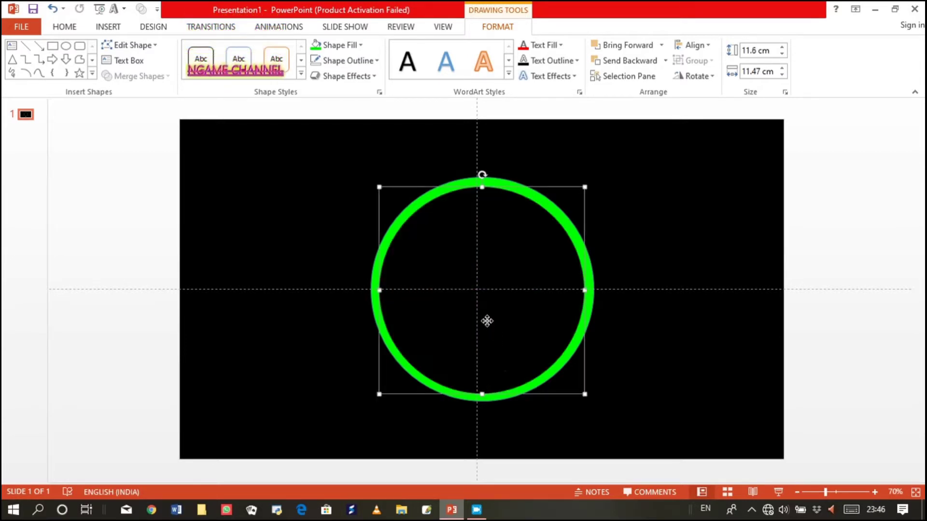
click(395, 223)
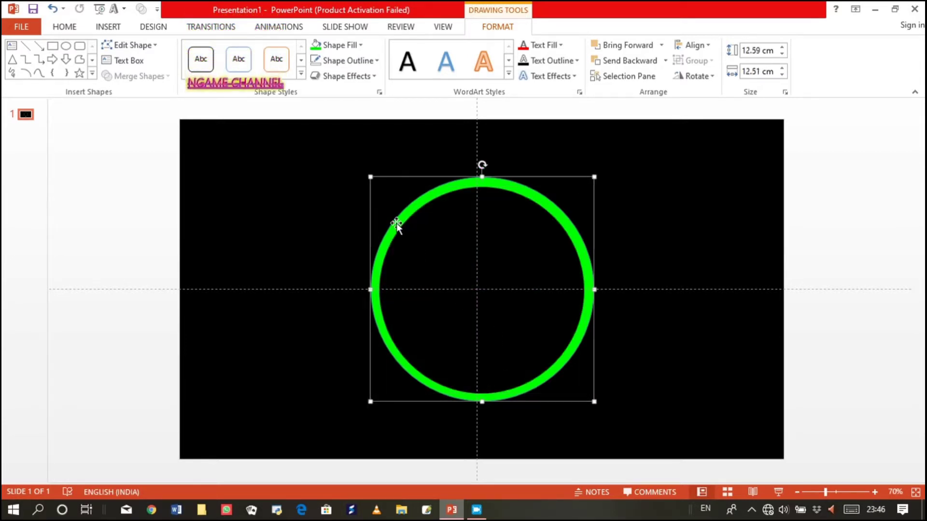
shift+click(440, 227)
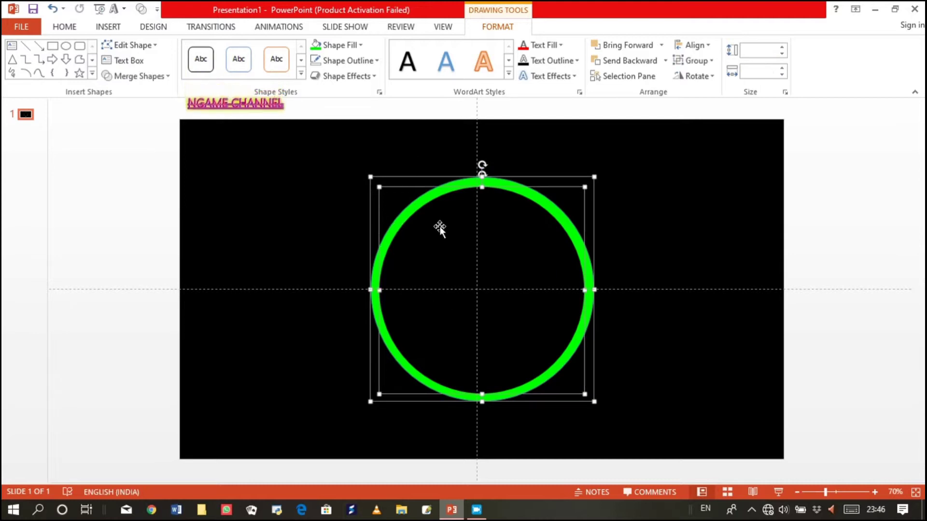
- Apply the Wheel entrance animation to both circles
click(279, 27)
click(499, 79)
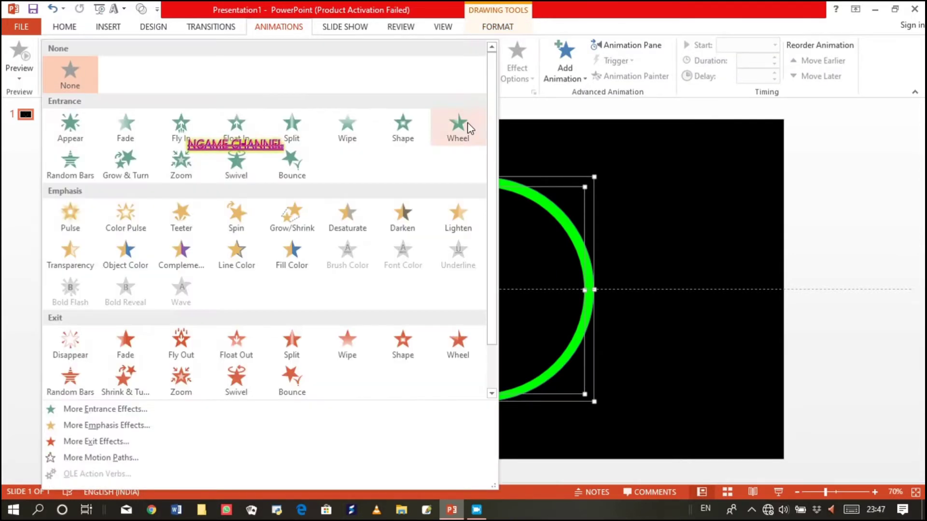
click(467, 124)
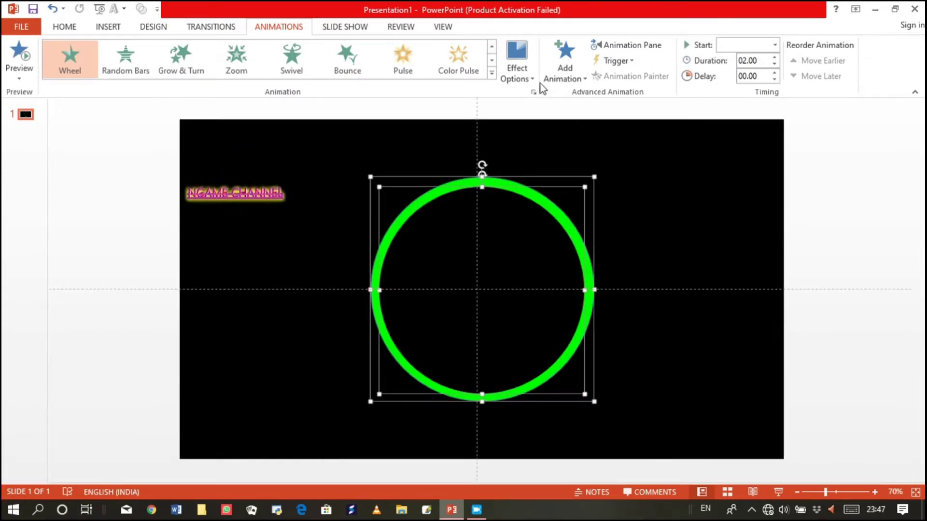
- Set the Oval 36 Wheel animation to 1 second (Fast) and repeat 5 times
click(628, 44)
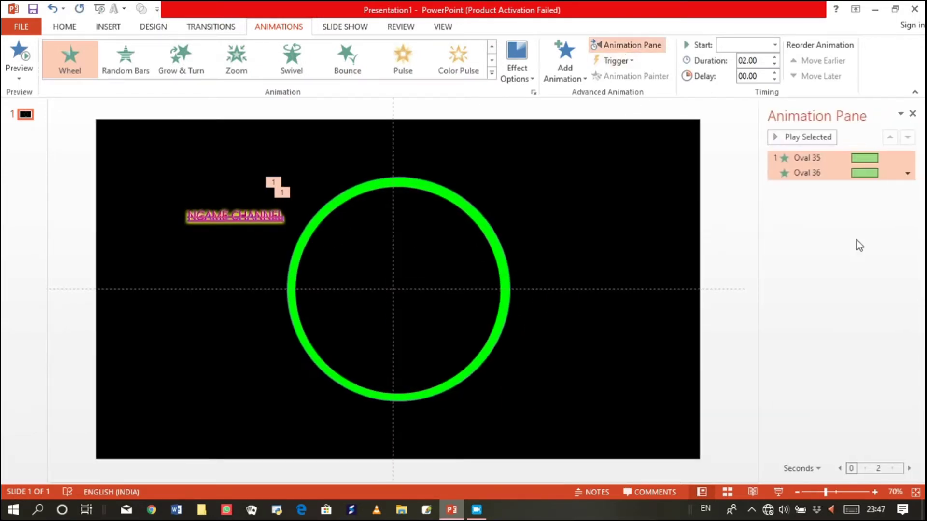
click(907, 173)
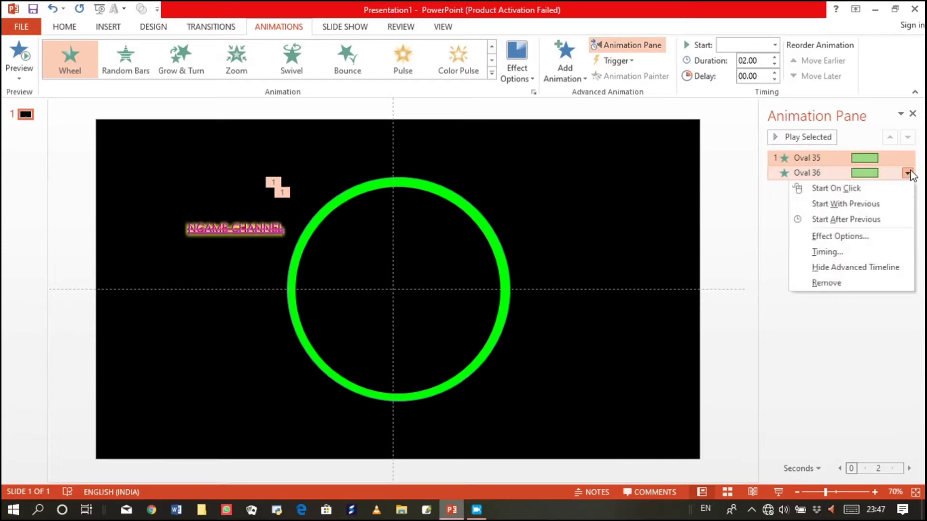
click(846, 235)
click(390, 174)
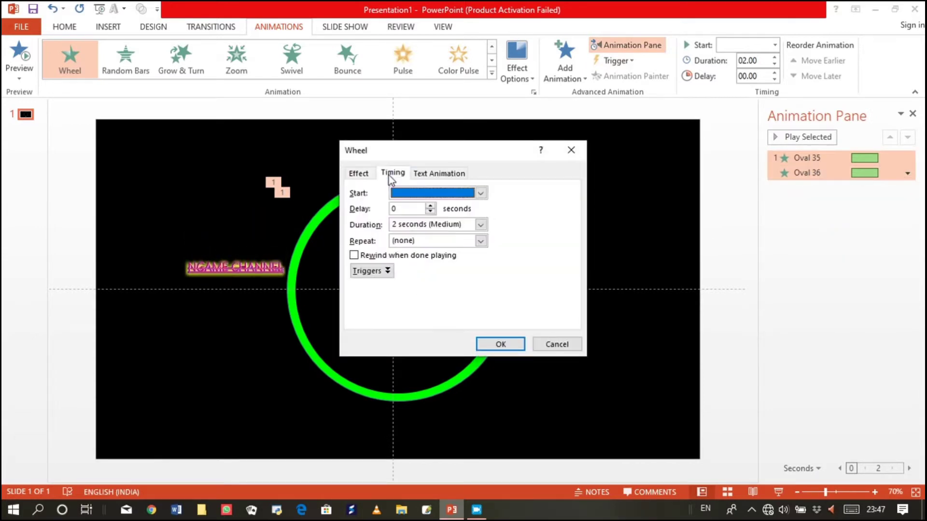
click(481, 224)
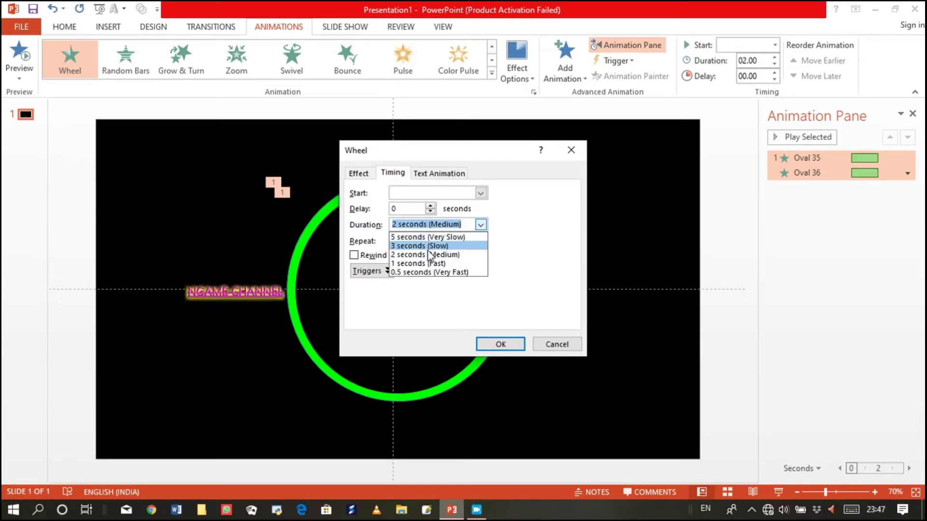
click(429, 262)
click(481, 241)
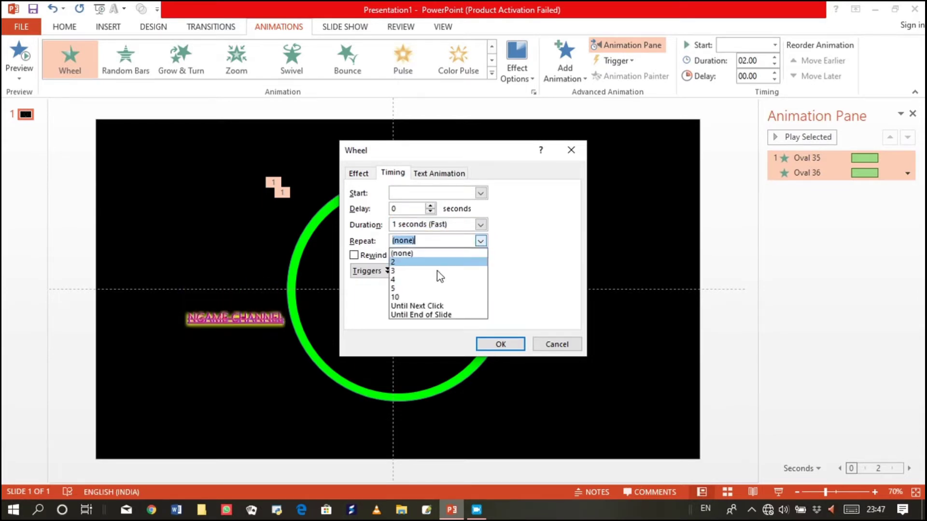
click(425, 288)
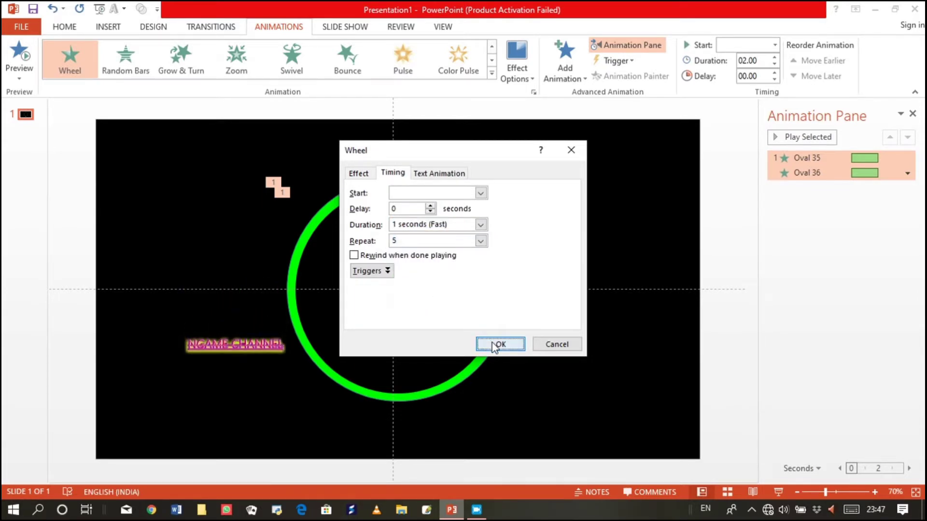
click(492, 342)
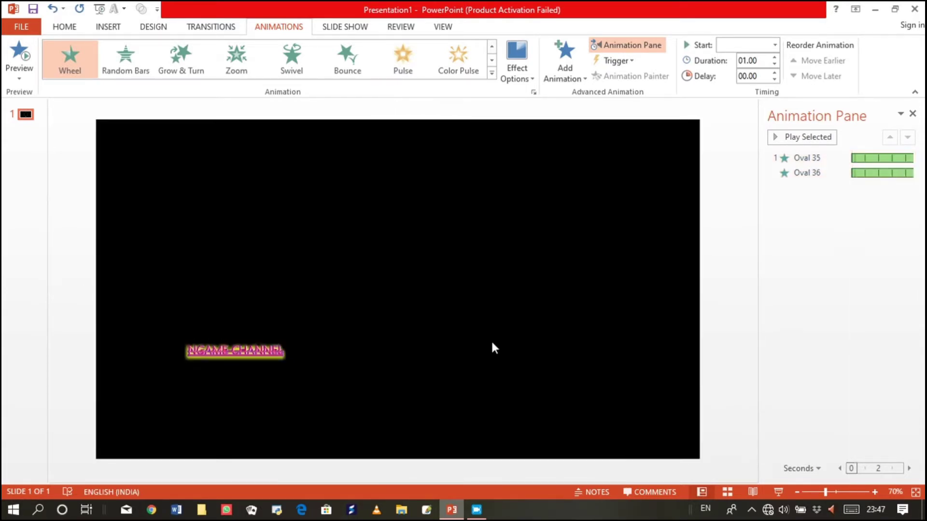
click(913, 115)
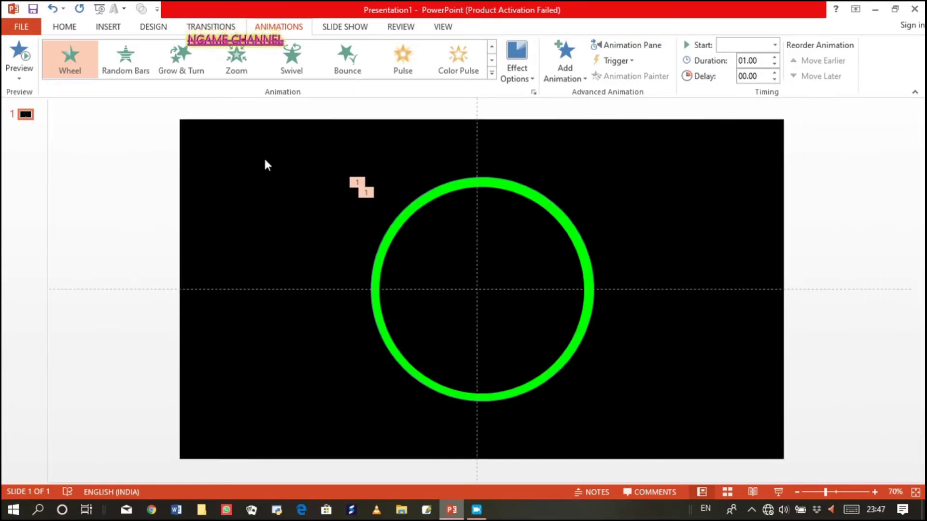
- Draw a text box containing 5 near the slide's upper left
click(108, 27)
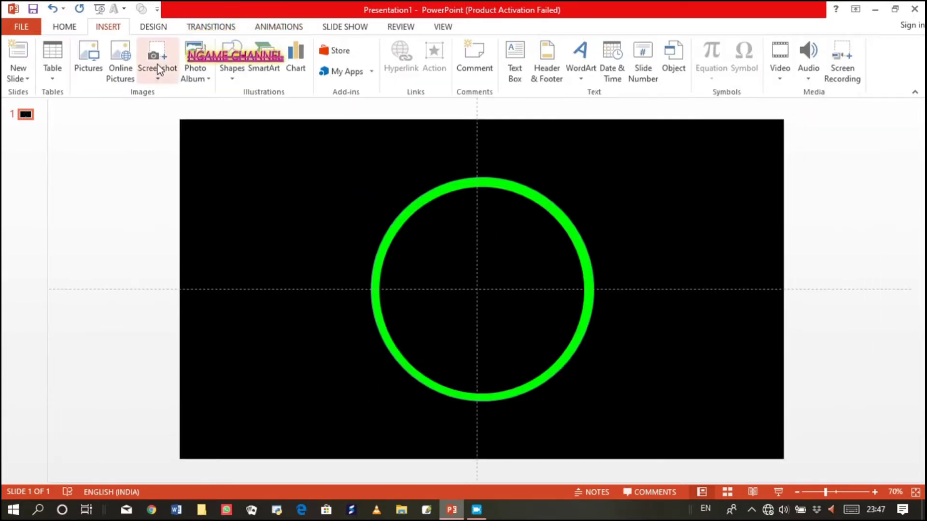
click(234, 71)
click(280, 108)
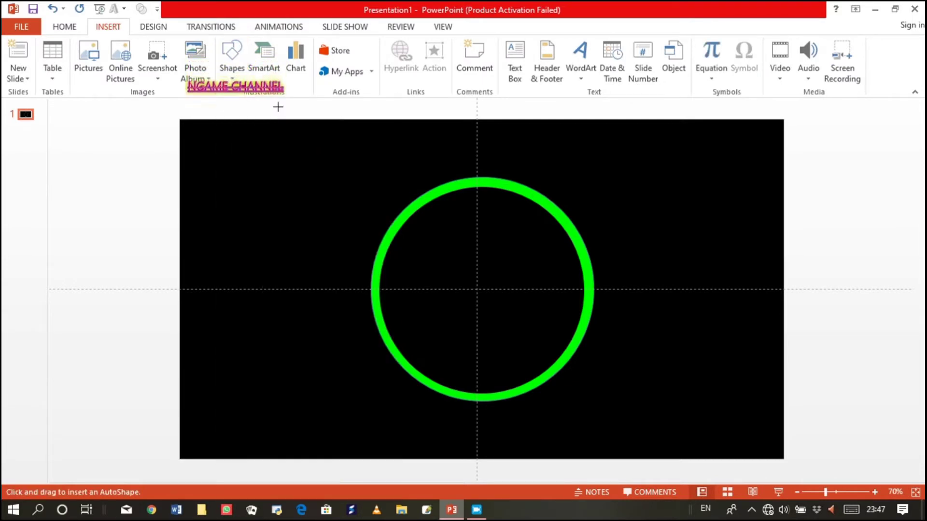
click(232, 62)
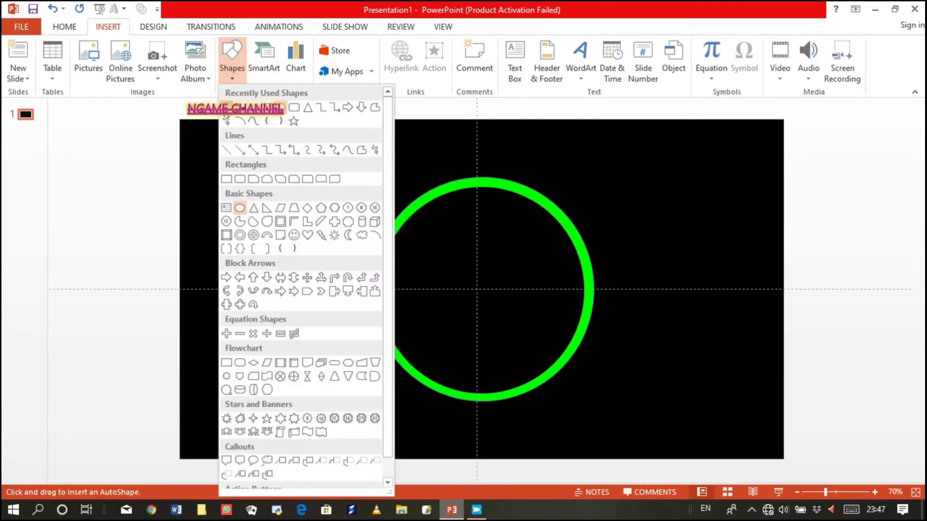
click(239, 208)
drag(231, 152, 329, 205)
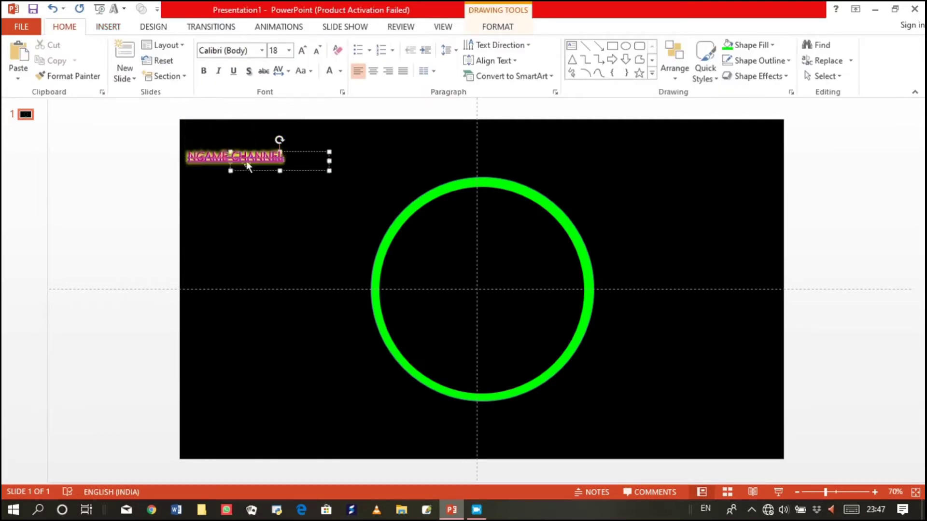
drag(240, 159, 233, 159)
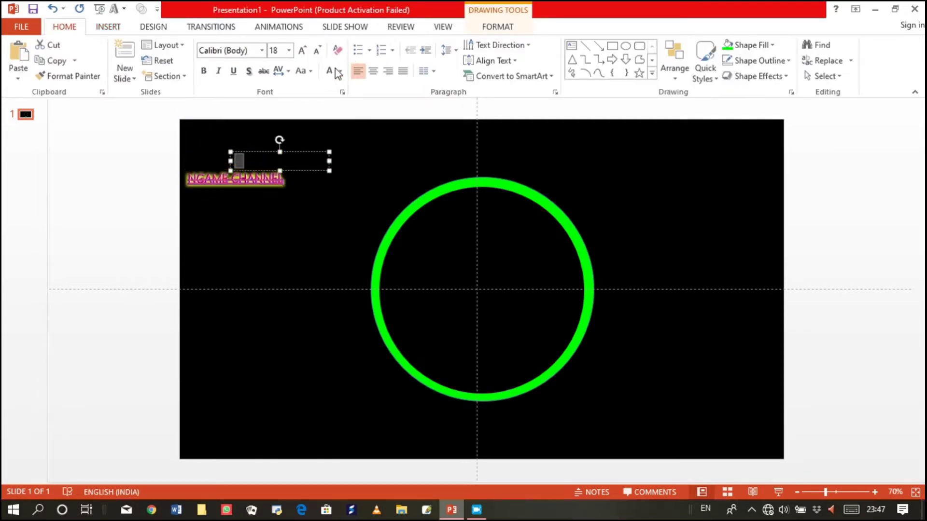
- Set the 5 to Arial at size 250
click(261, 50)
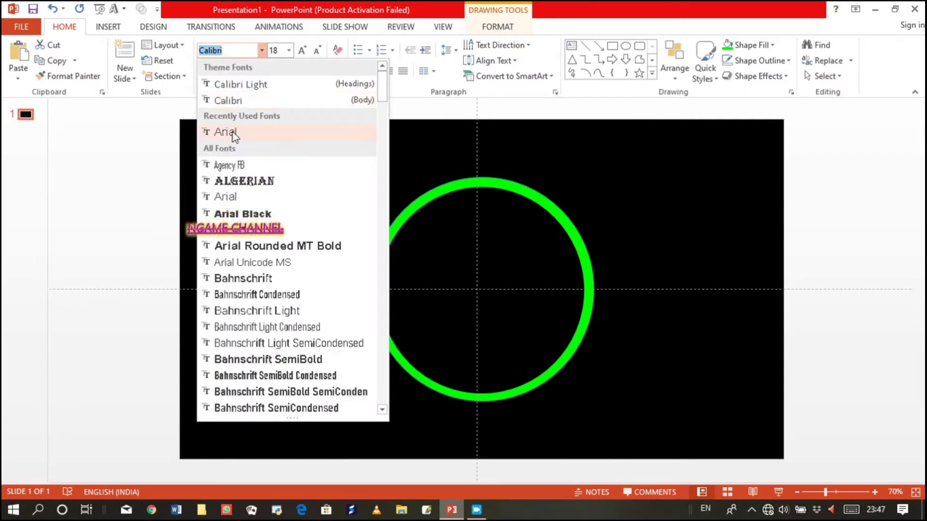
click(233, 133)
click(282, 51)
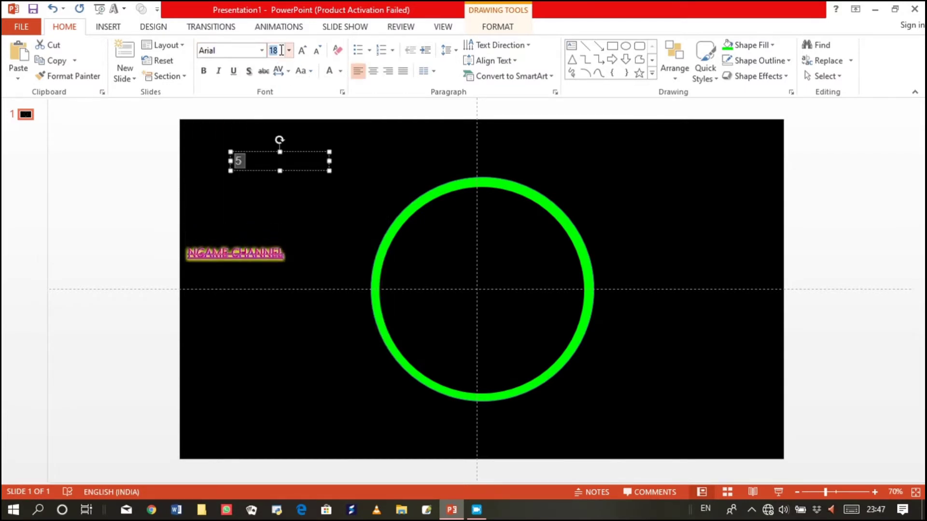
key(BackSpace)
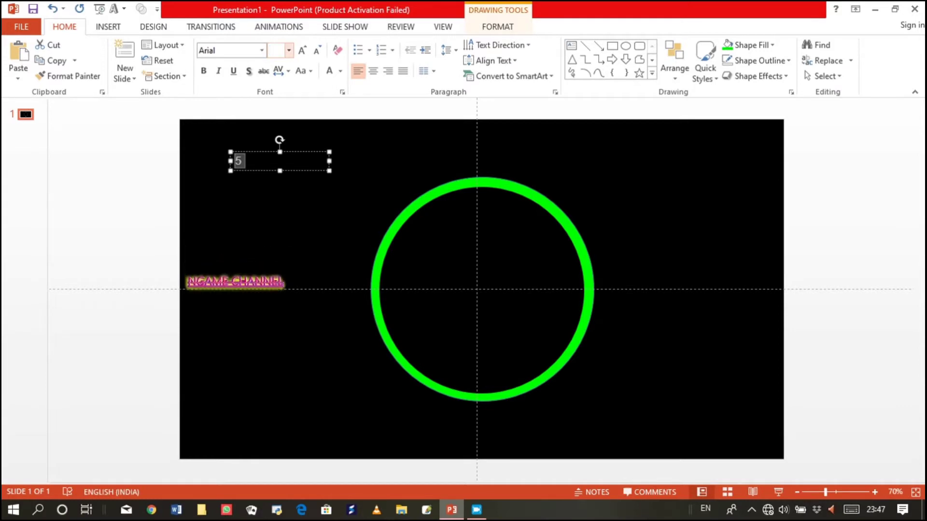
text(250)
key(Return)
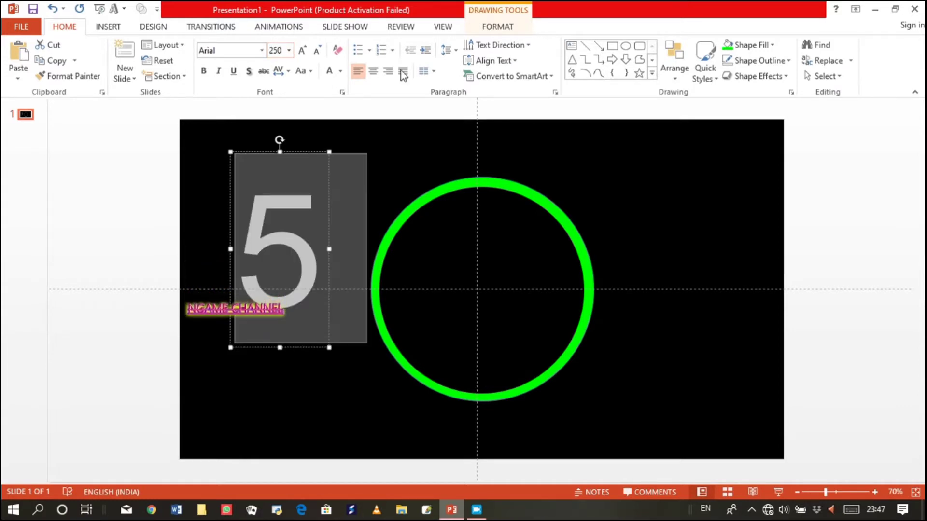
- Centre the 5 horizontally and vertically inside the green ring
drag(335, 179, 525, 210)
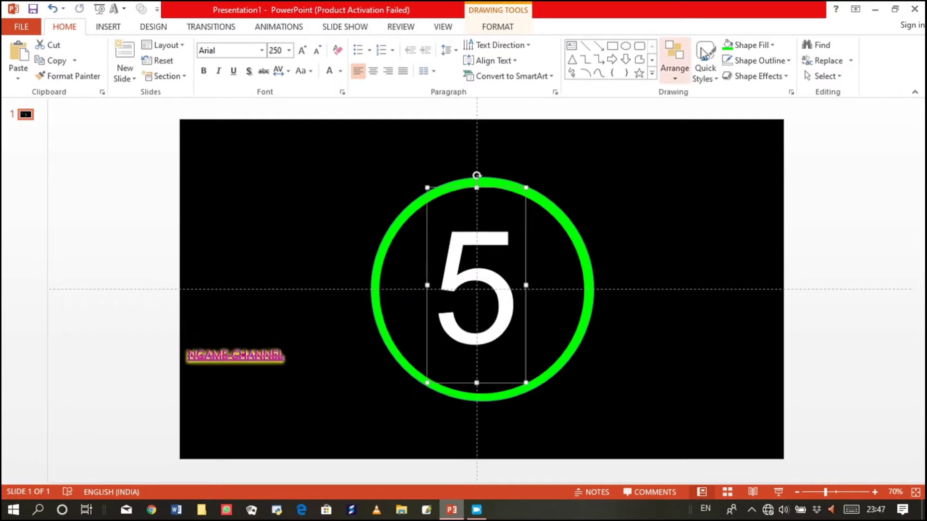
click(509, 33)
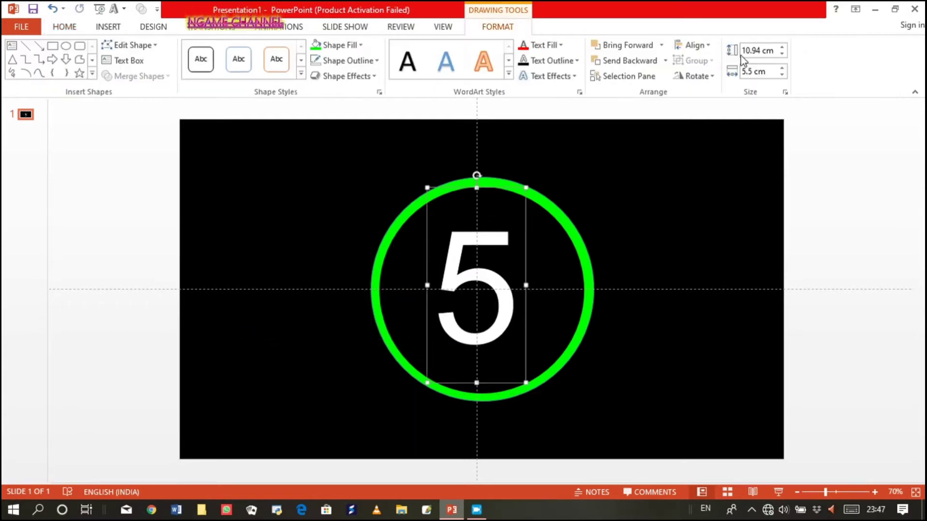
click(699, 43)
click(708, 78)
click(694, 48)
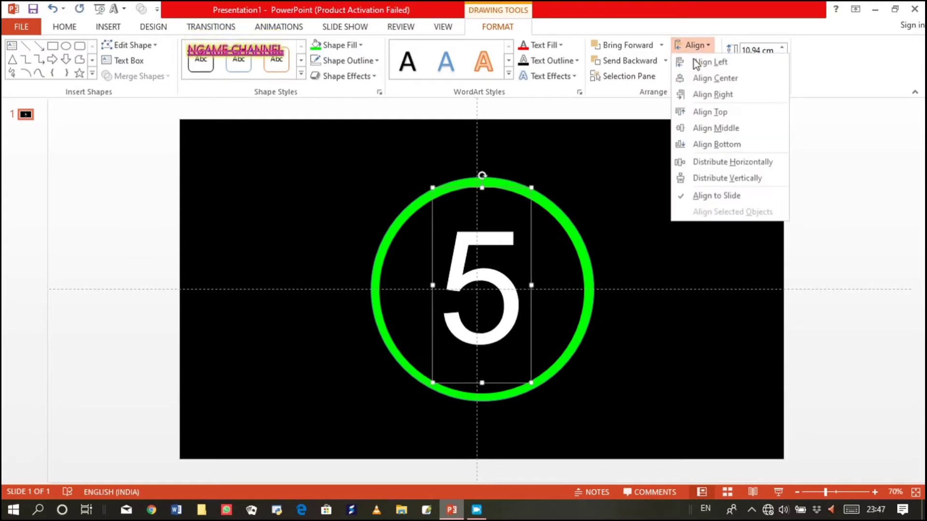
click(708, 129)
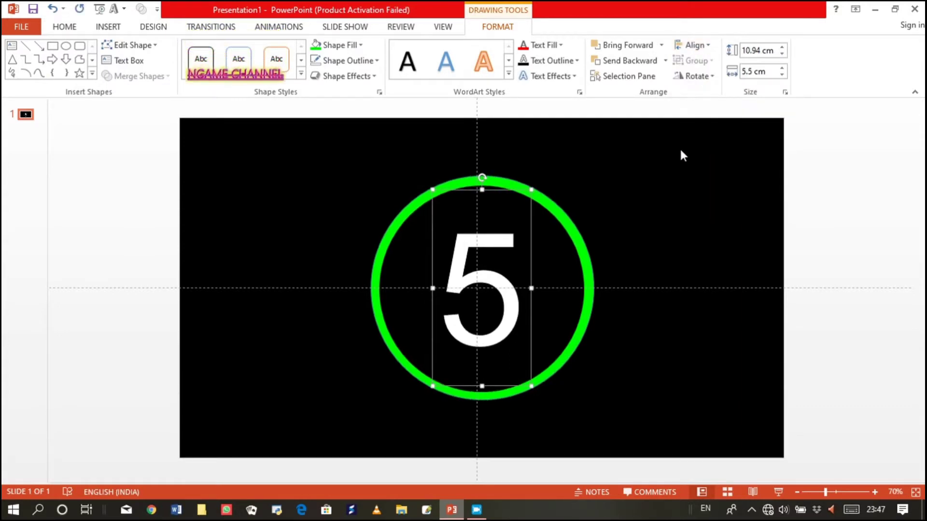
- Paste two copies of the 5 to the ring's right and change them to 4 and 3
key(ctrl+v)
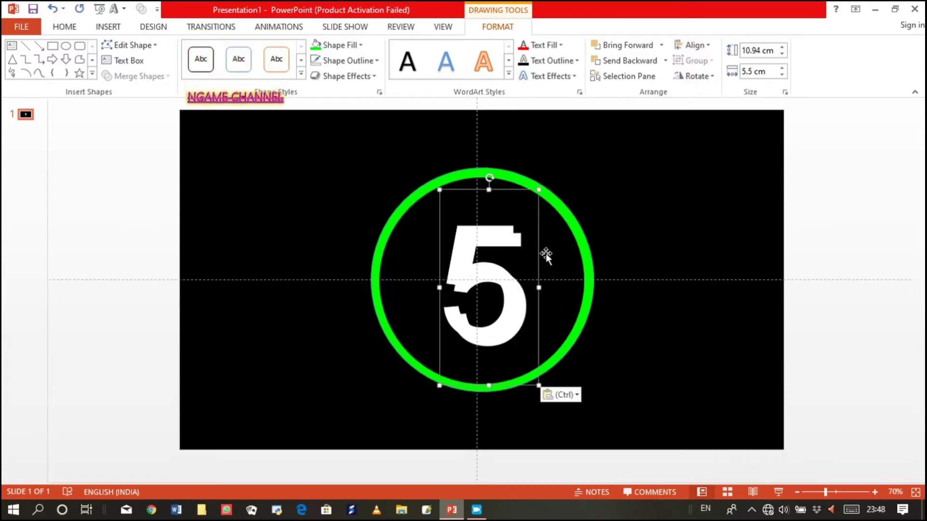
mouse_move(546, 255)
mouse_down()
mouse_move(539, 245)
mouse_move(703, 212)
mouse_up()
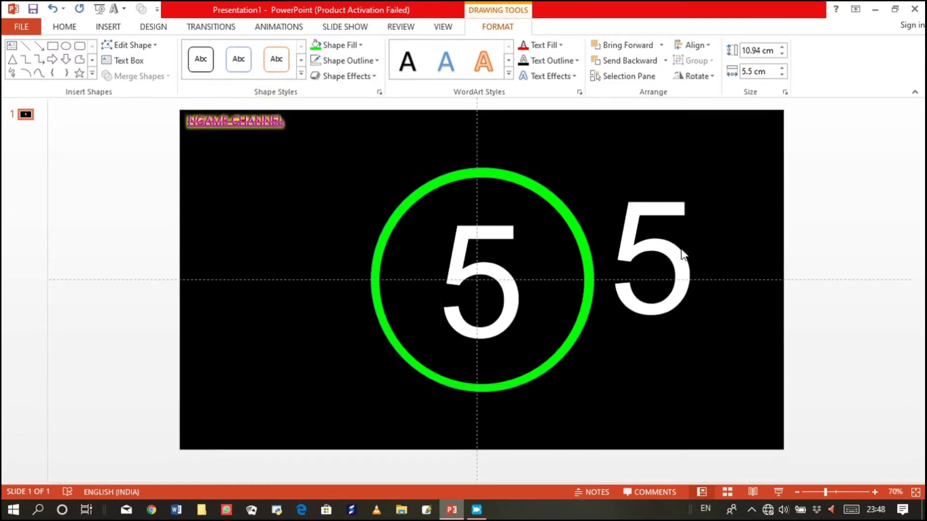
key(BackSpace)
text(4)
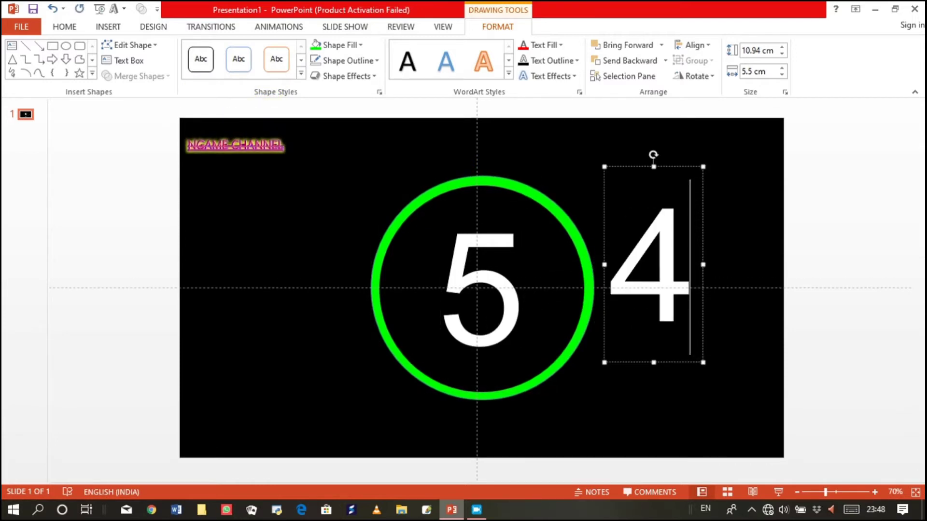
key(Escape)
key(ctrl+v)
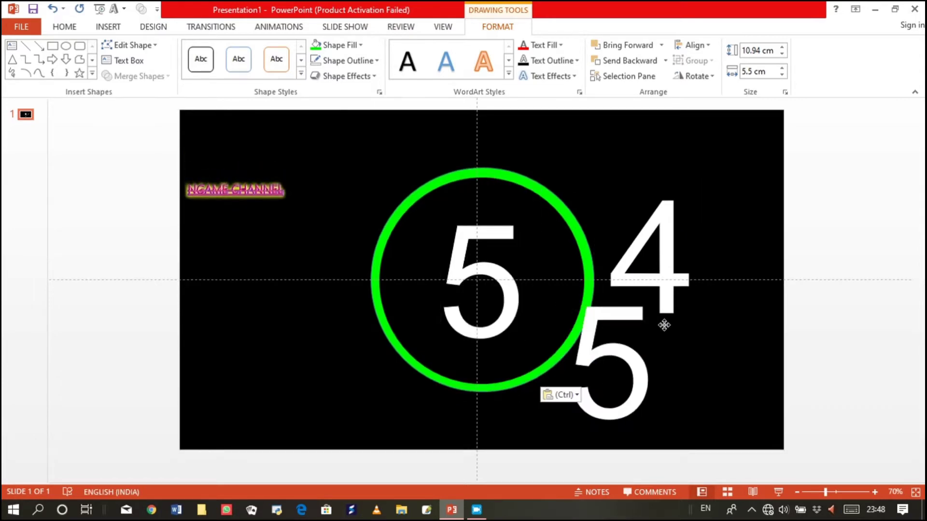
drag(537, 256, 671, 323)
key(BackSpace)
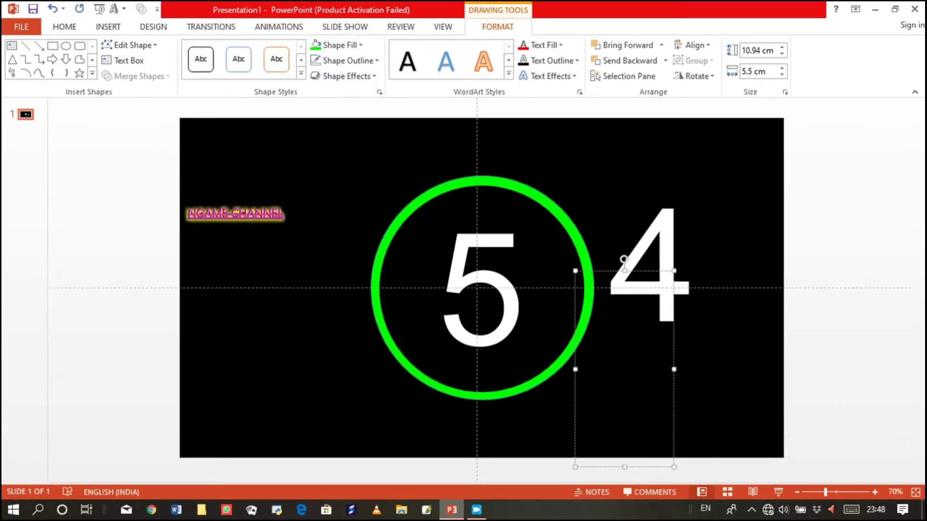
text(3)
- Paste two more copies on the left, change them to 2 and 1, then reselect the 5
key(Escape)
key(ctrl+v)
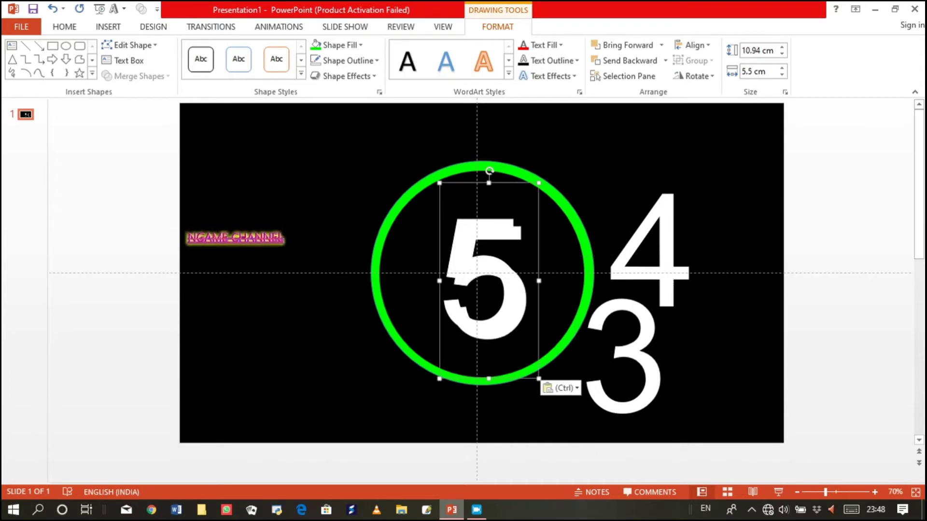
drag(537, 240, 345, 196)
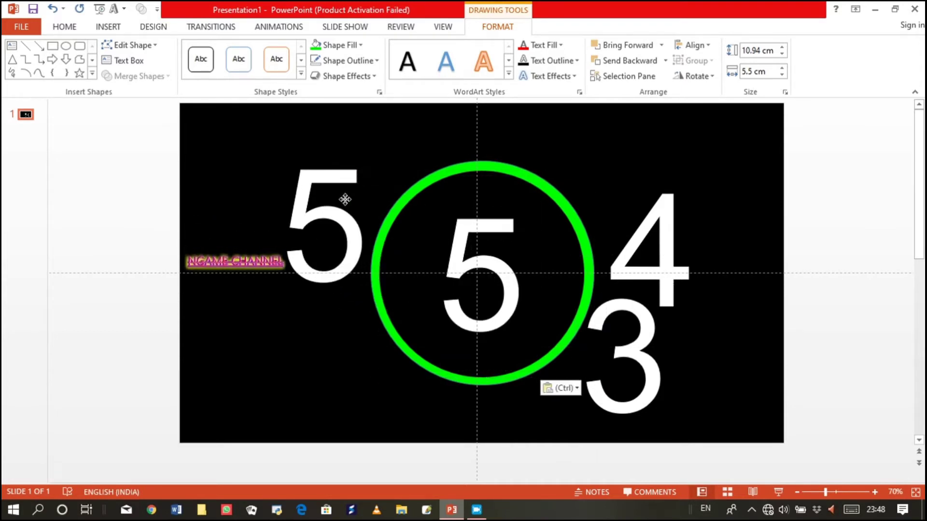
click(359, 220)
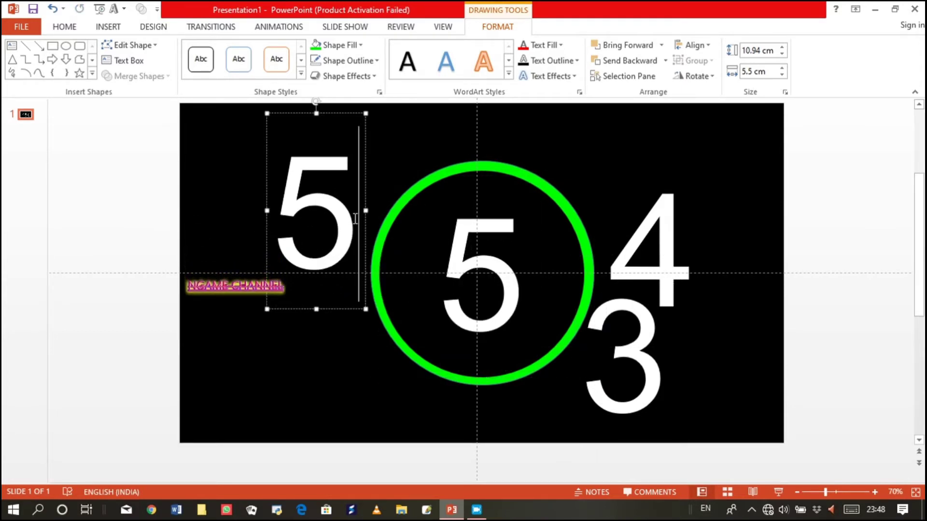
key(BackSpace)
text(2)
key(Escape)
key(ctrl+v)
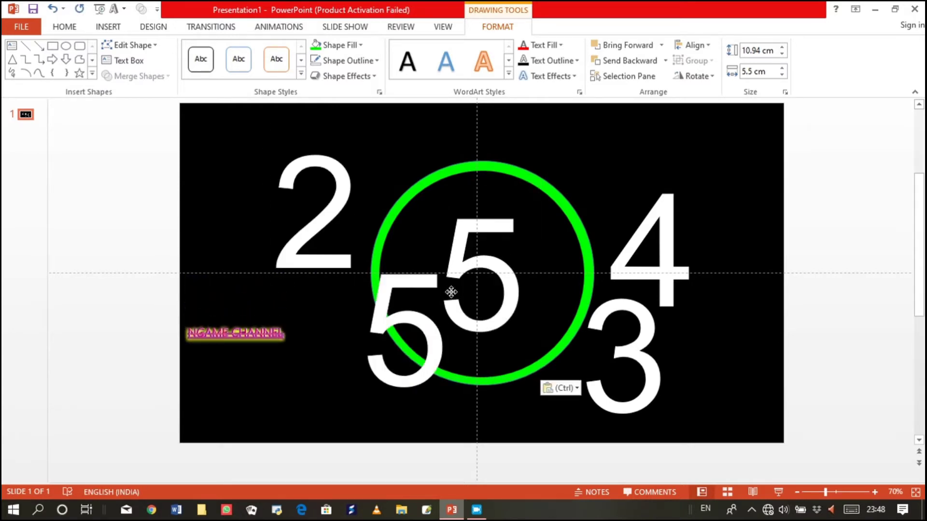
drag(539, 246, 317, 312)
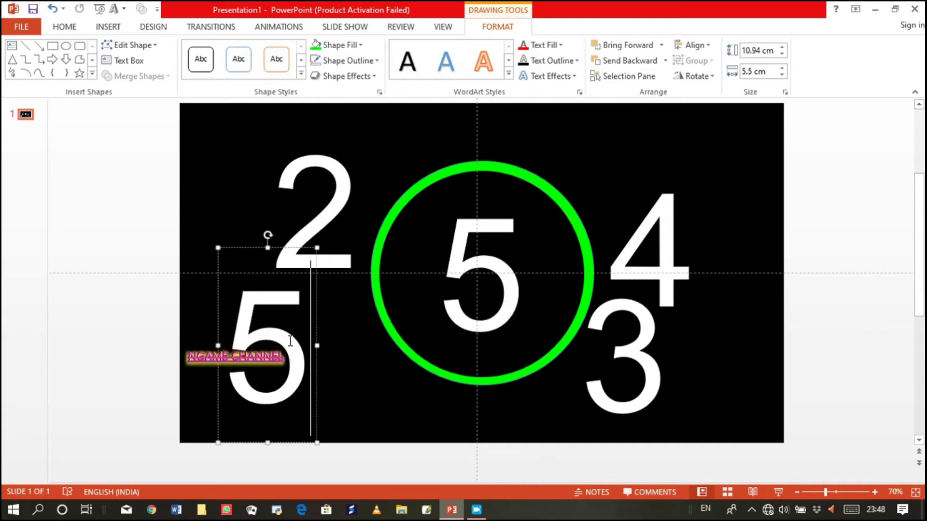
key(BackSpace)
text(1)
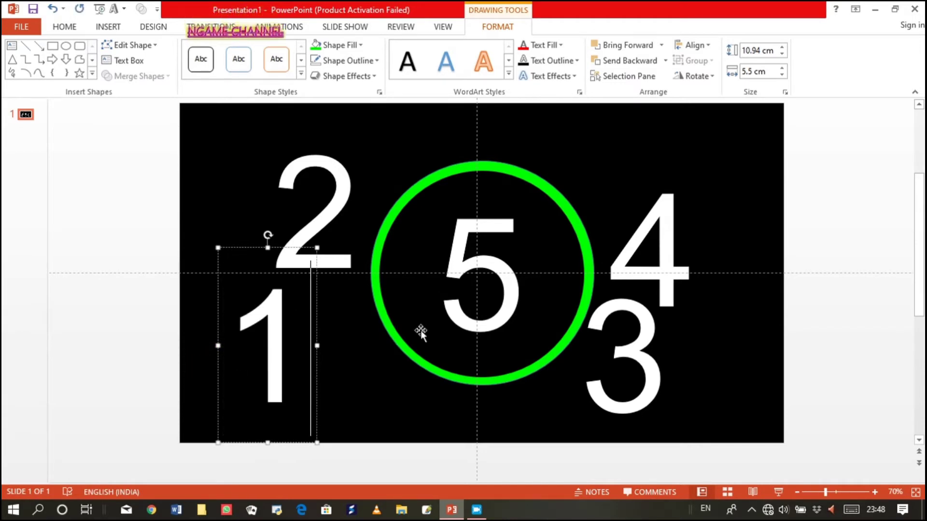
click(506, 309)
click(530, 241)
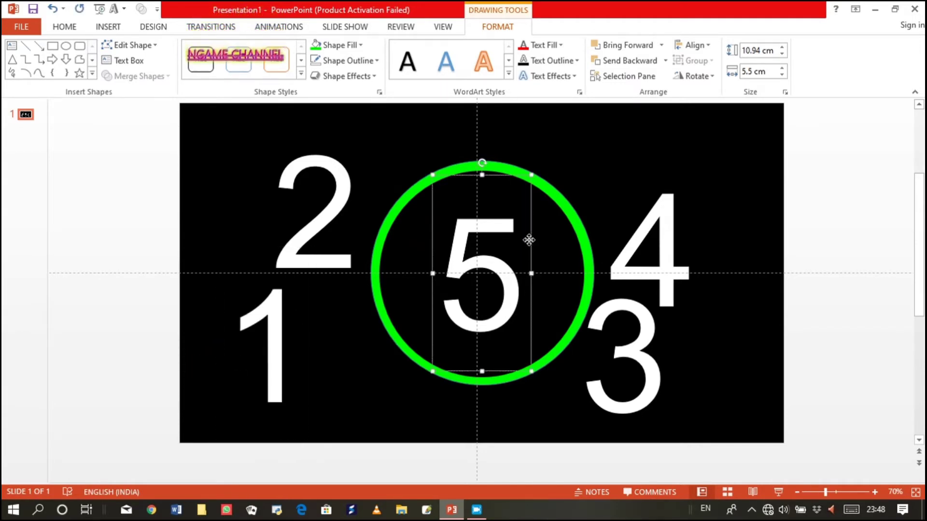
- Give the centred 5 a Disappear exit starting With Previous
click(269, 27)
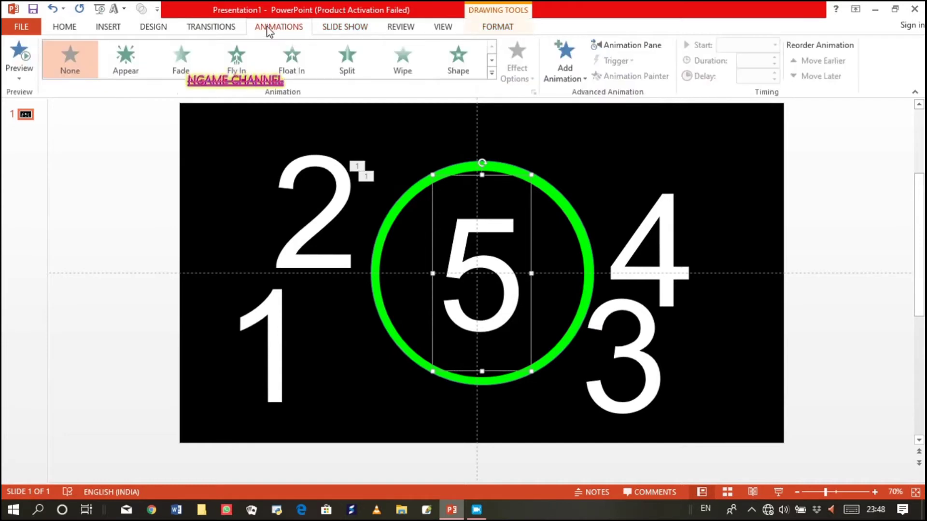
click(492, 73)
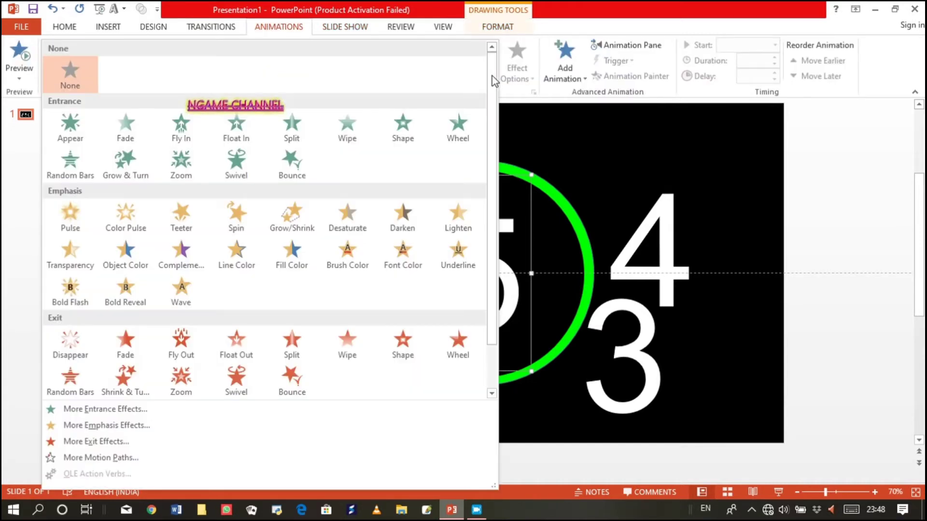
click(72, 358)
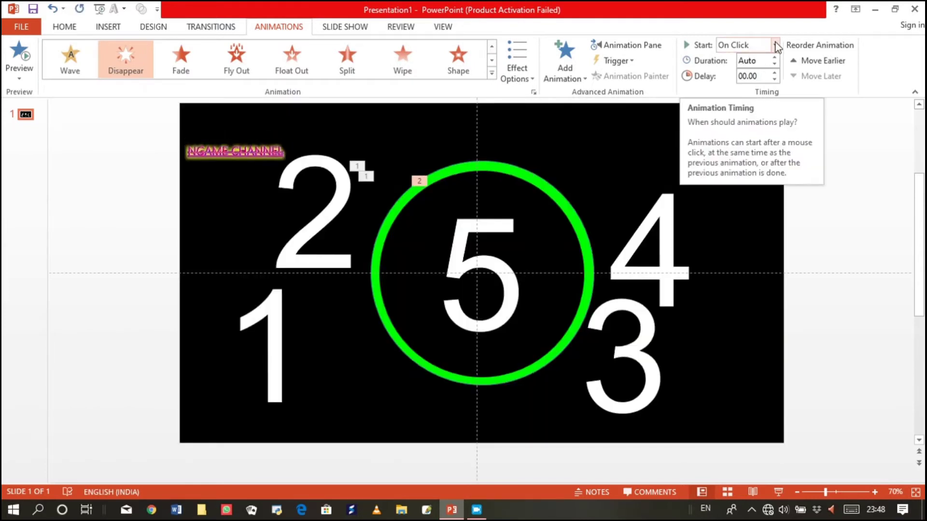
click(776, 45)
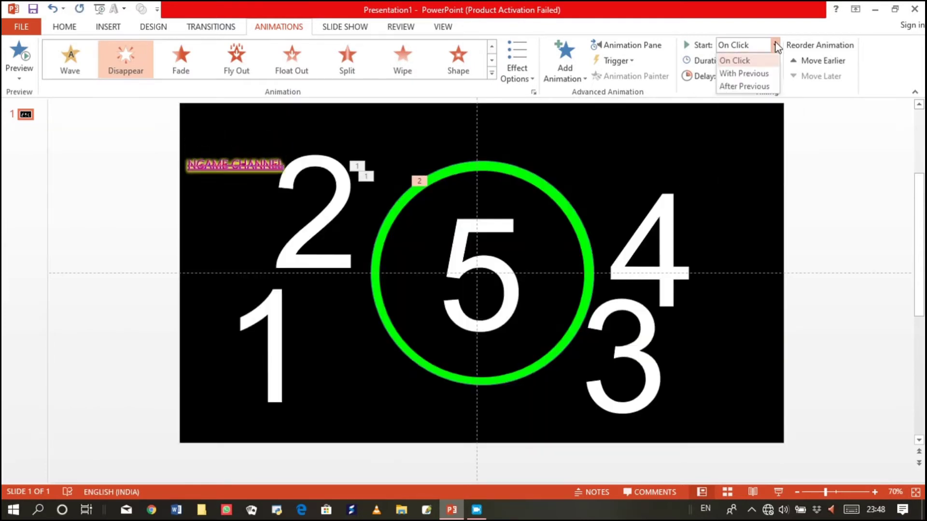
click(766, 73)
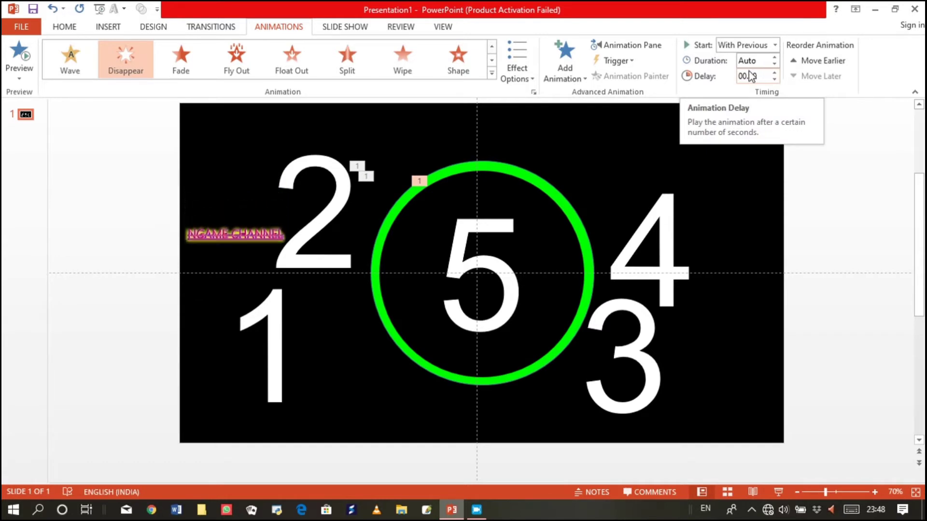
- Show the Animation Pane and raise the 5's exit delay to 1 second
click(622, 45)
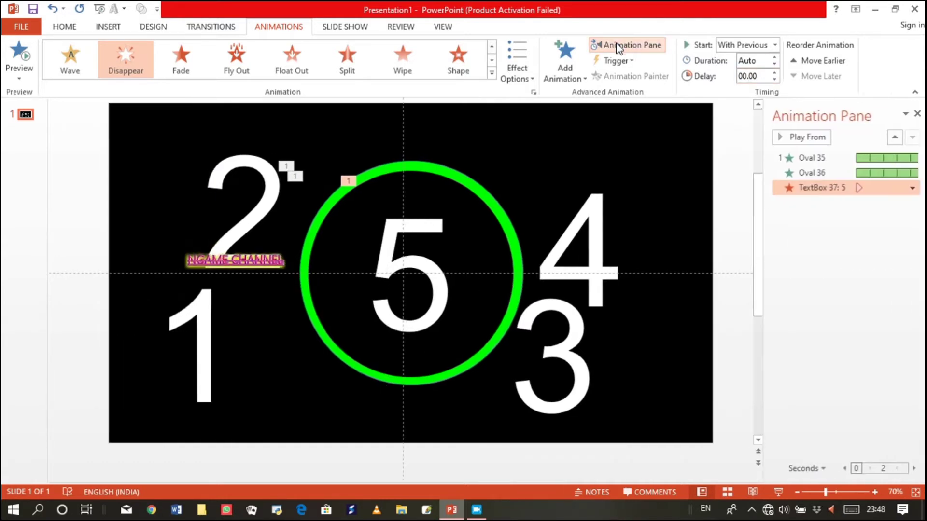
click(774, 73)
click(773, 73)
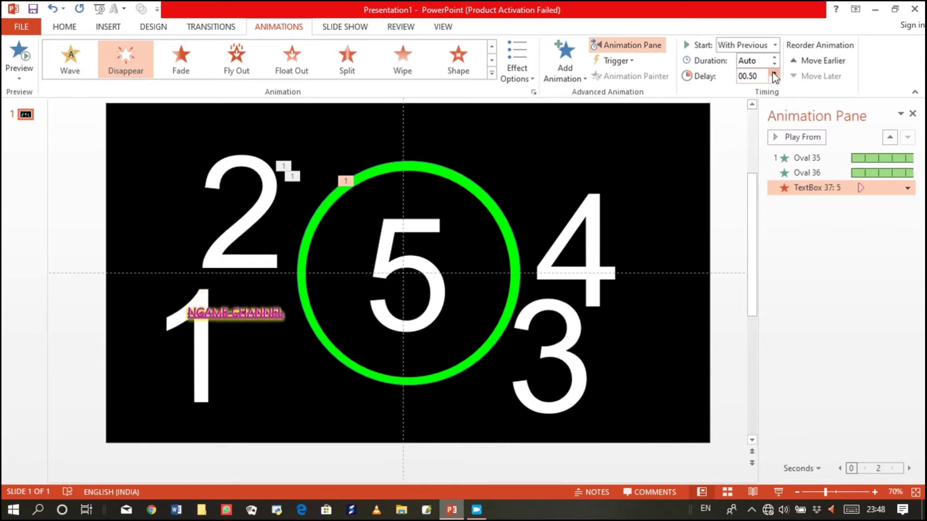
click(773, 72)
click(774, 73)
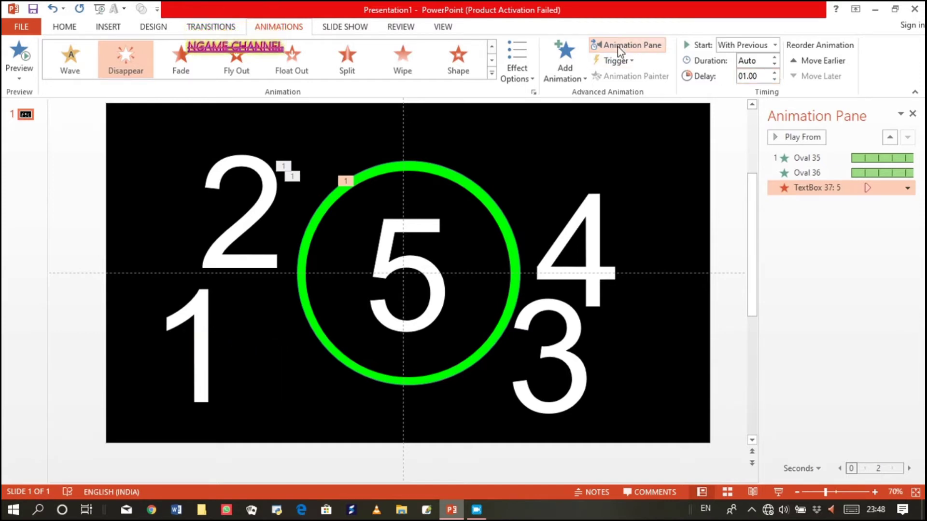
- Add an Appear entrance to the 5 and move it above the Disappear exit
click(565, 62)
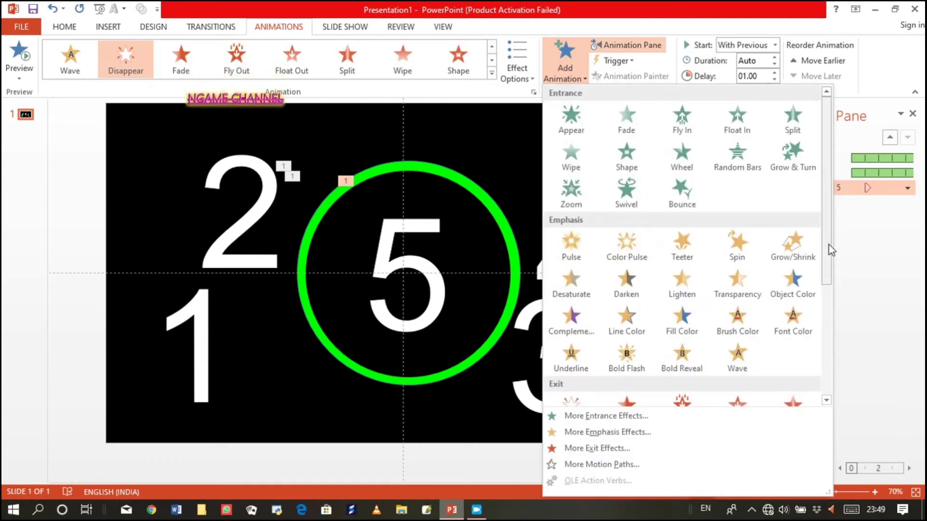
click(627, 155)
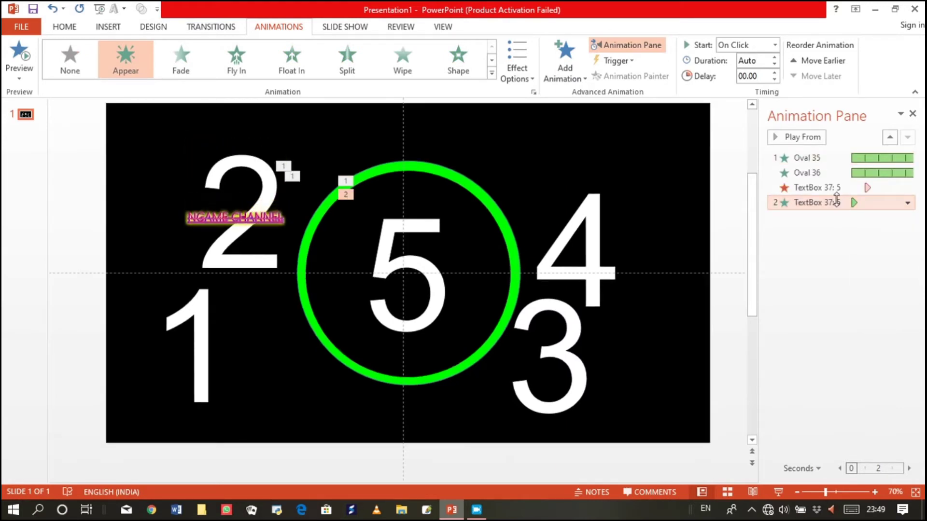
click(828, 203)
drag(828, 203, 826, 185)
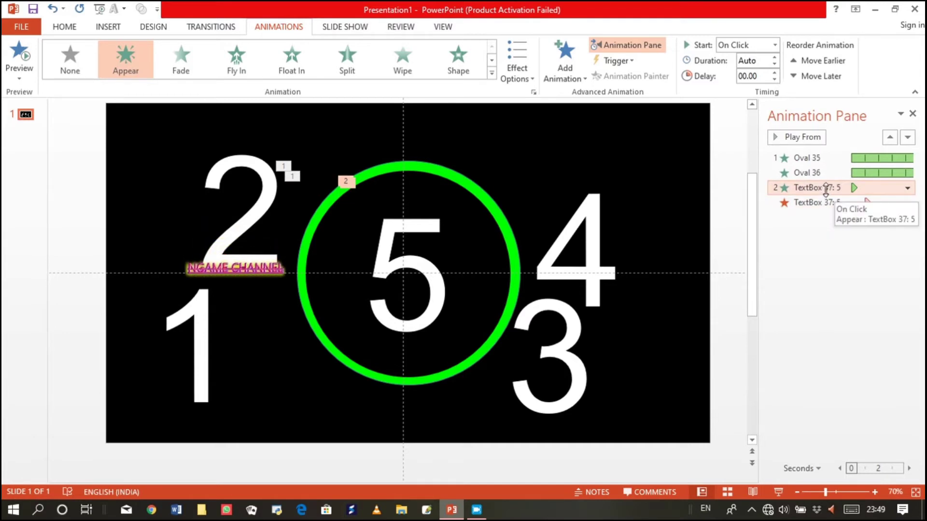
- Start the 5's entrance With Previous with a delay of 00.0
click(776, 45)
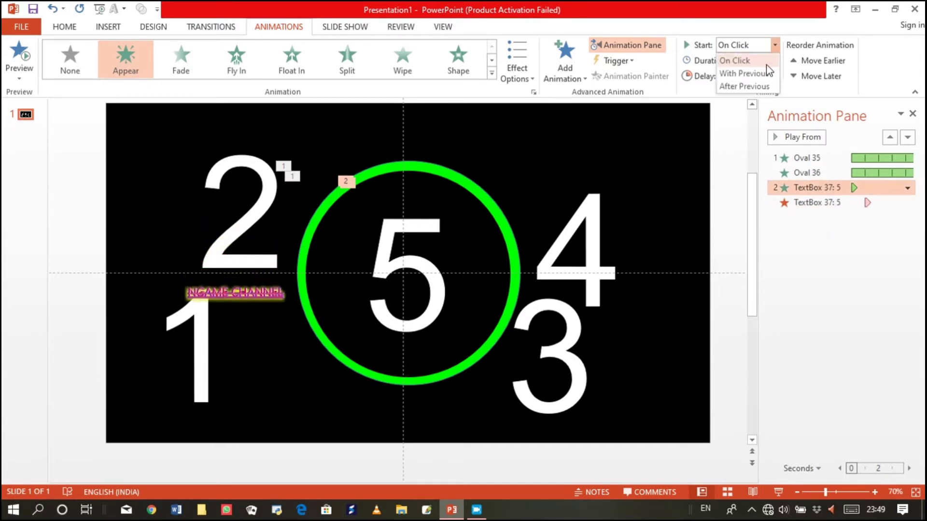
click(753, 73)
click(765, 76)
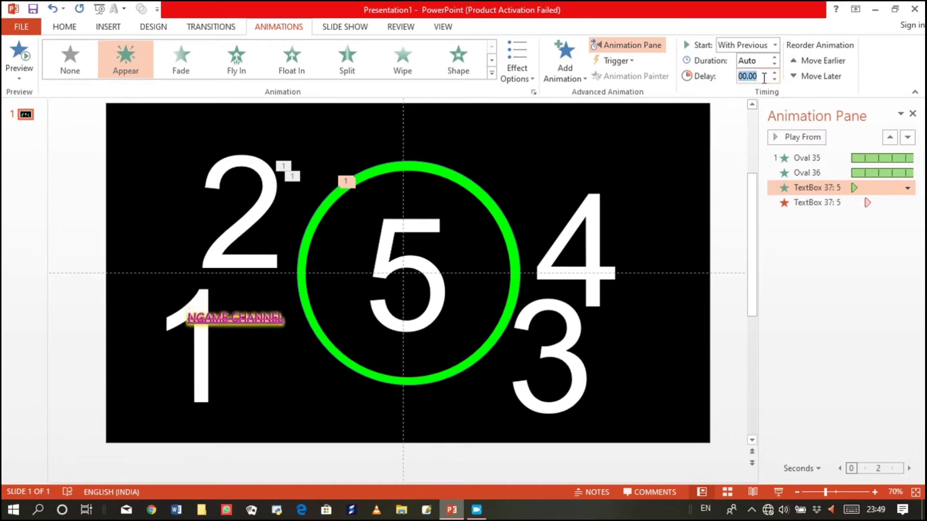
text(00.0)
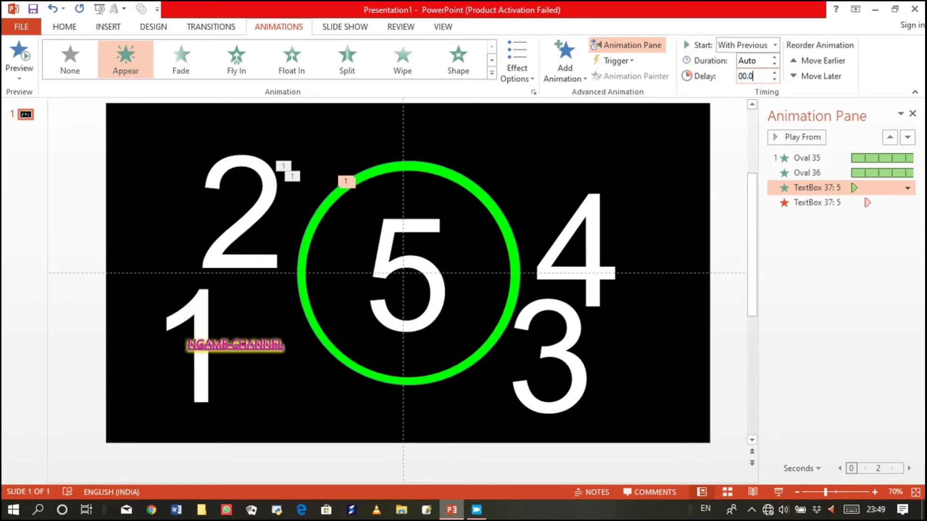
- Review the 5's exit timing, then select the 4 text box
click(816, 203)
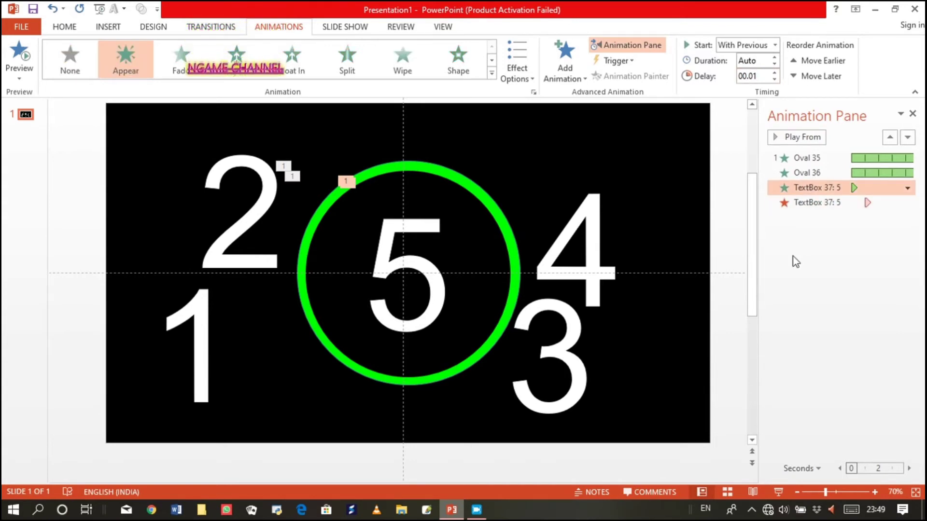
click(423, 302)
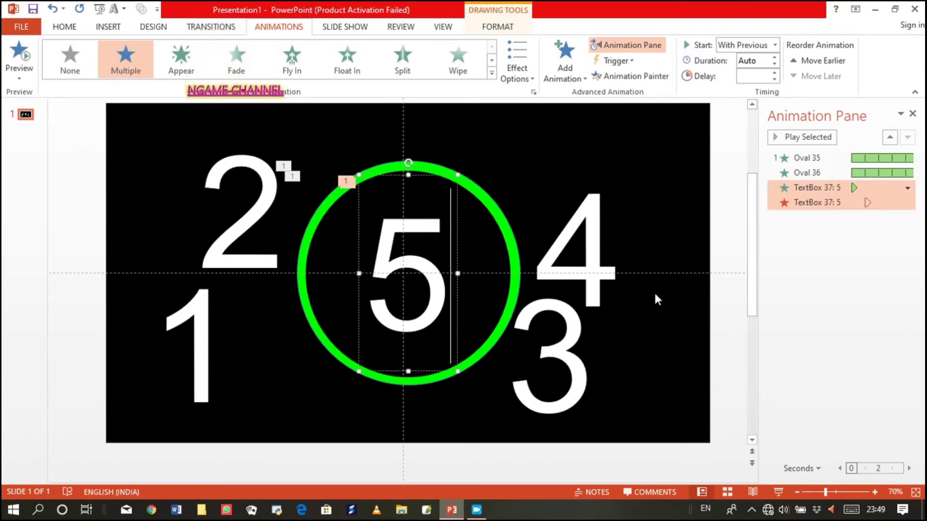
click(807, 314)
- Give the 4 an Appear entrance starting With Previous after 1 second
click(630, 226)
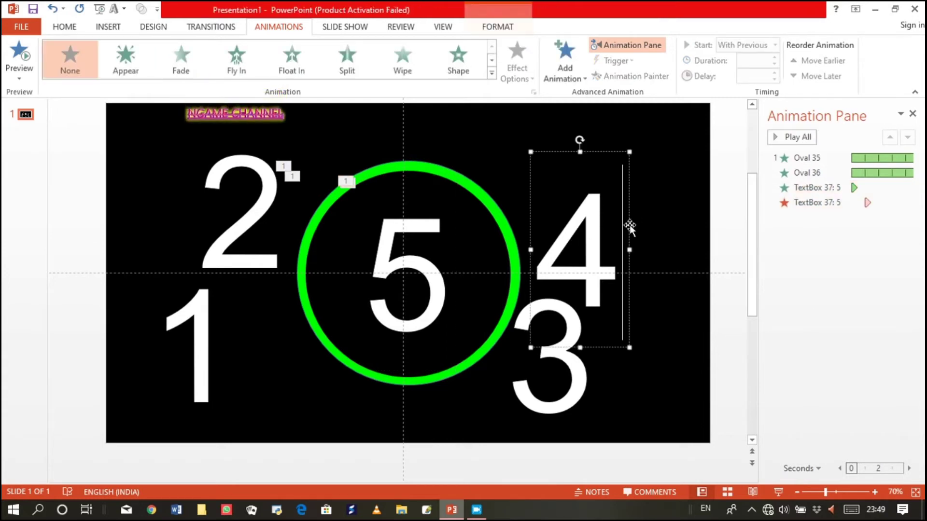
click(627, 219)
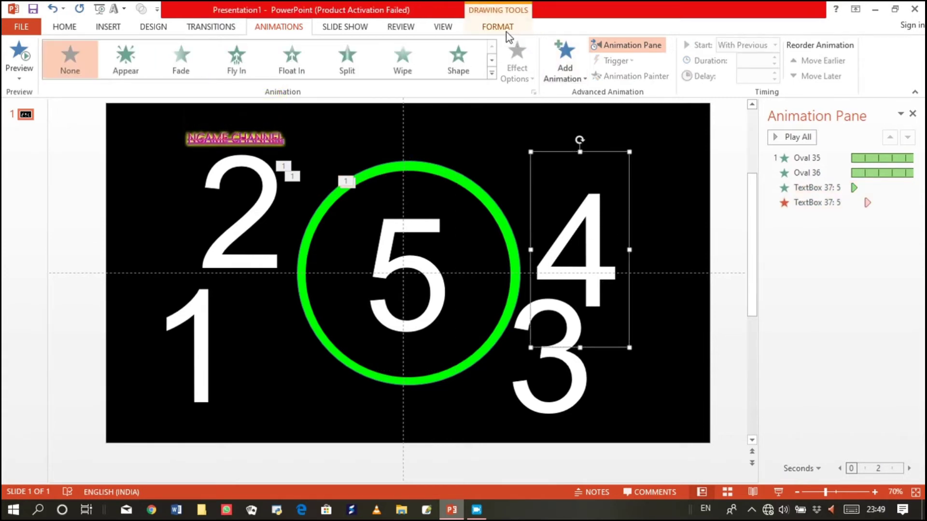
click(492, 74)
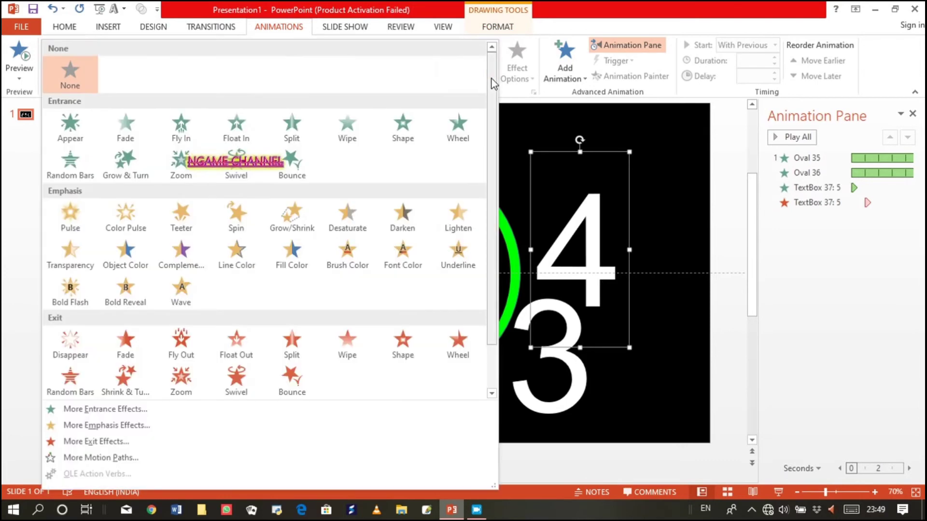
click(73, 135)
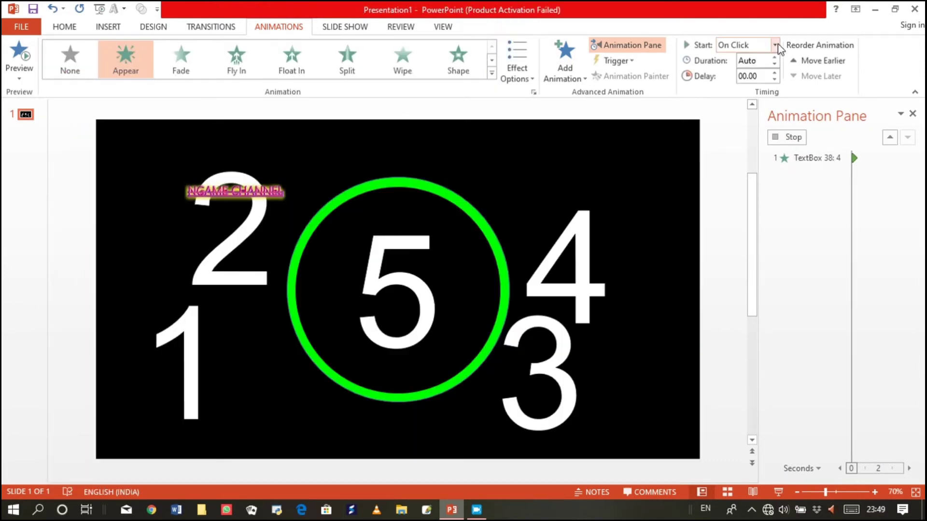
click(774, 45)
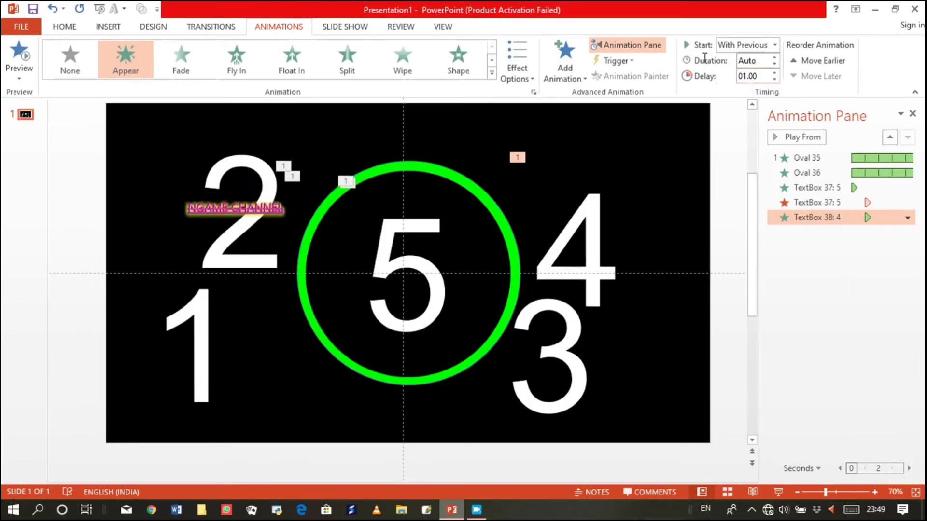
- Add a Disappear exit to the 4, With Previous after 2 seconds, then select the 3
click(554, 80)
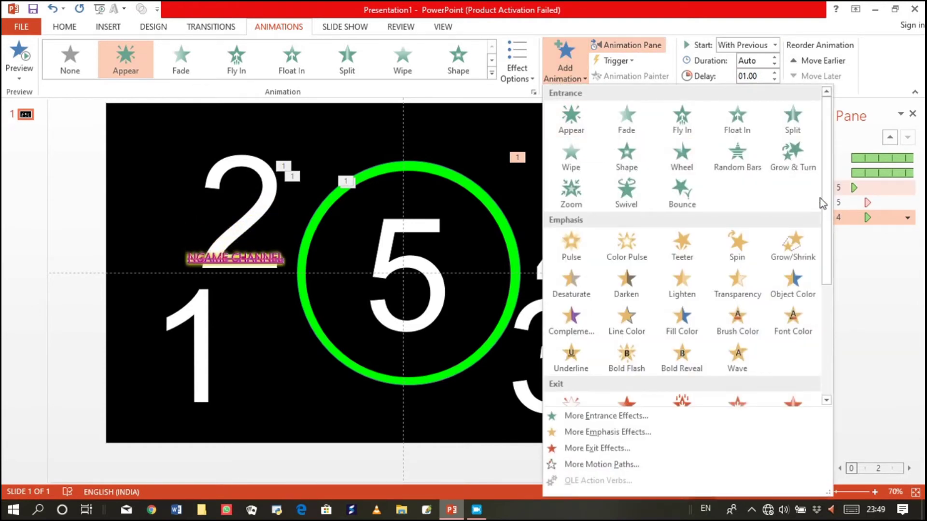
drag(825, 198, 836, 379)
click(571, 219)
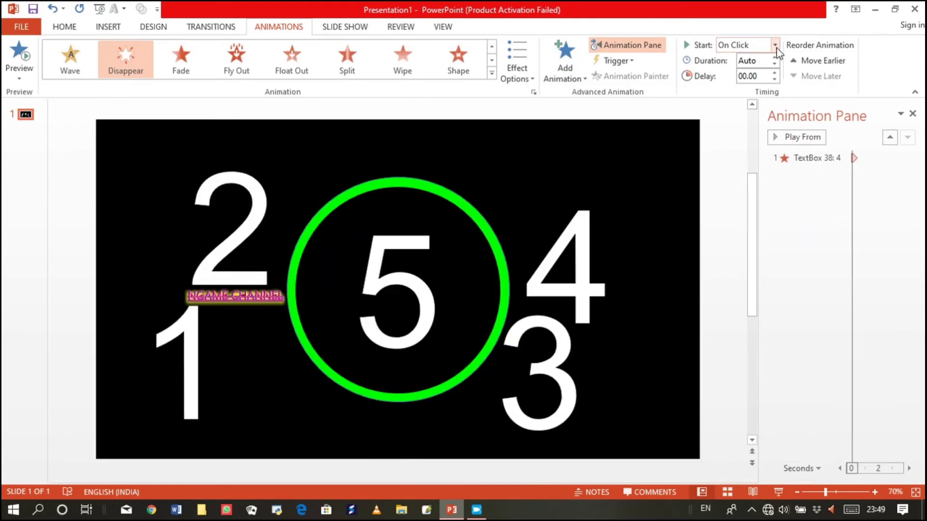
click(775, 45)
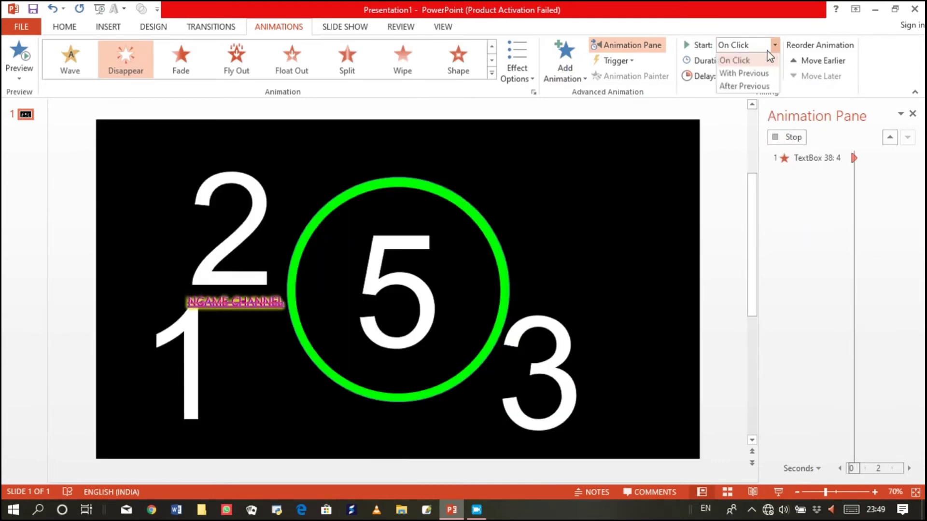
click(744, 75)
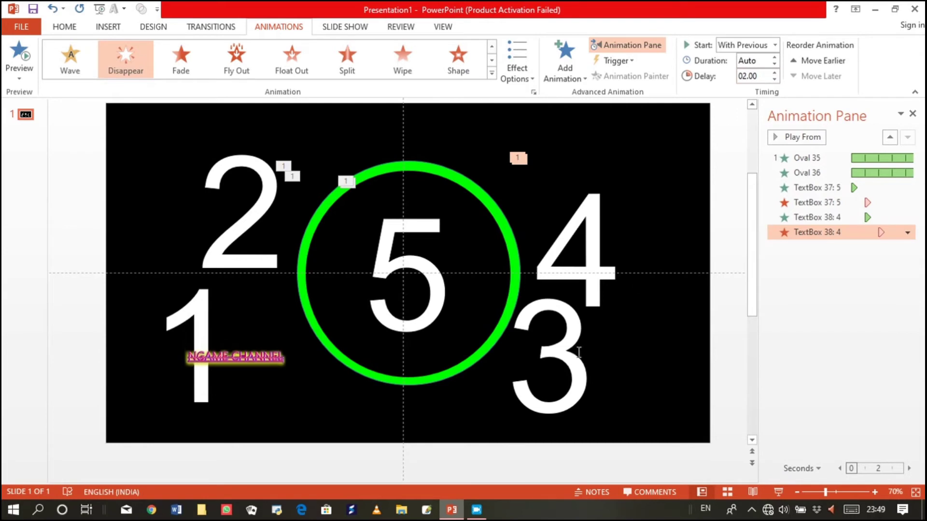
click(579, 353)
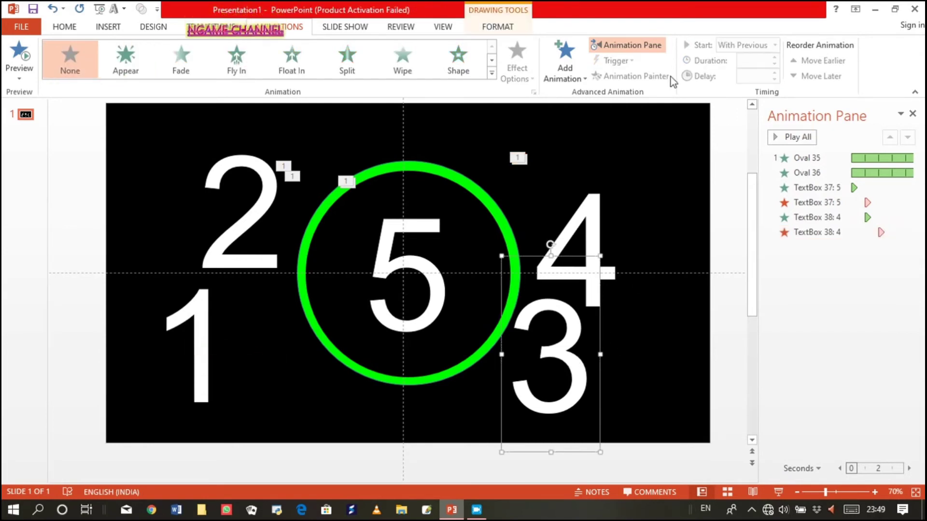
- Give the 3 an Appear entrance starting With Previous after 2 seconds
click(492, 74)
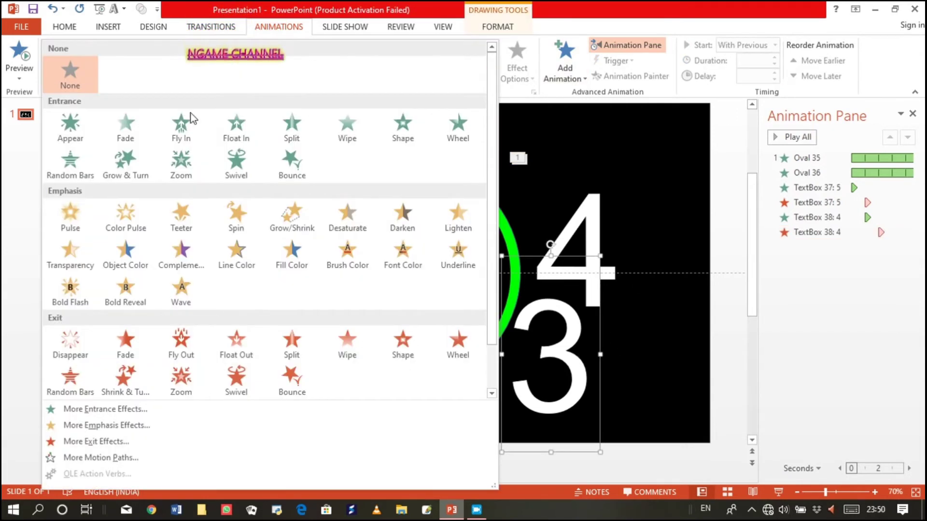
click(70, 123)
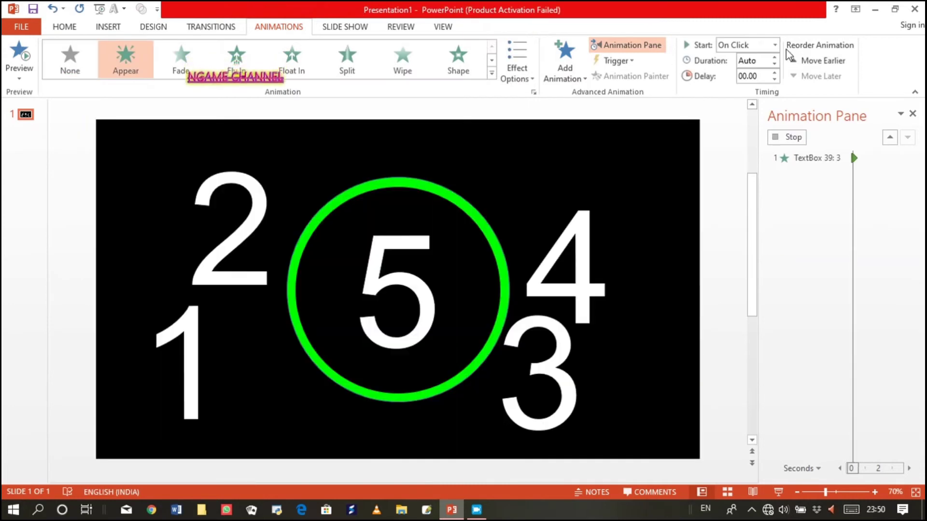
click(775, 45)
click(753, 59)
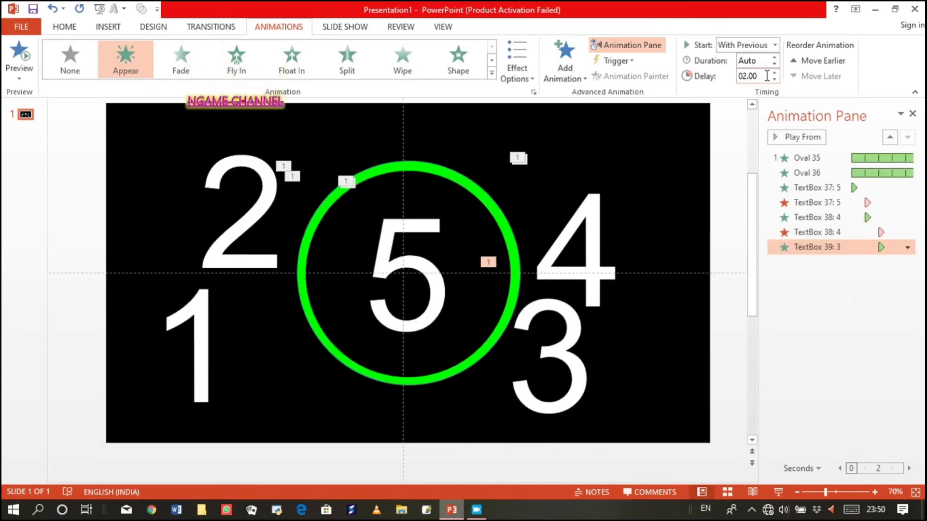
- Add a Disappear exit to the 3 starting With Previous after 3 seconds
click(565, 72)
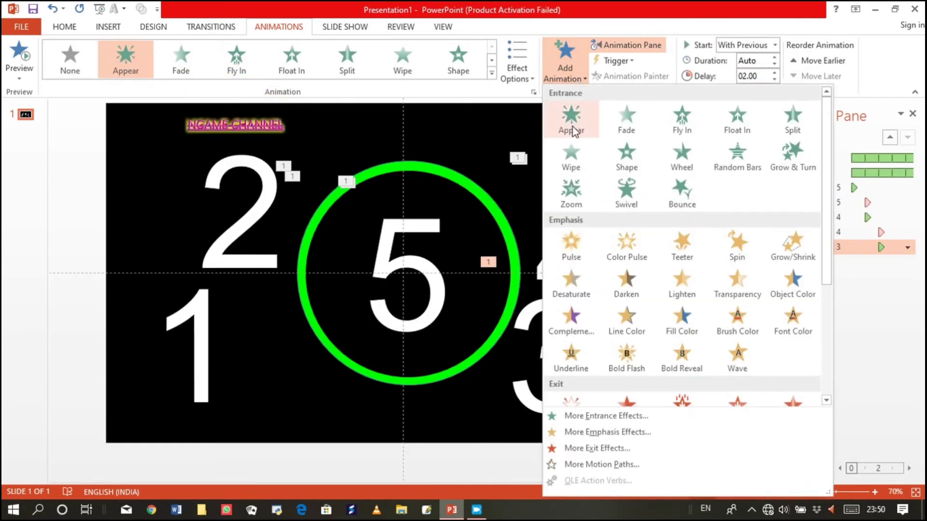
drag(825, 242, 825, 329)
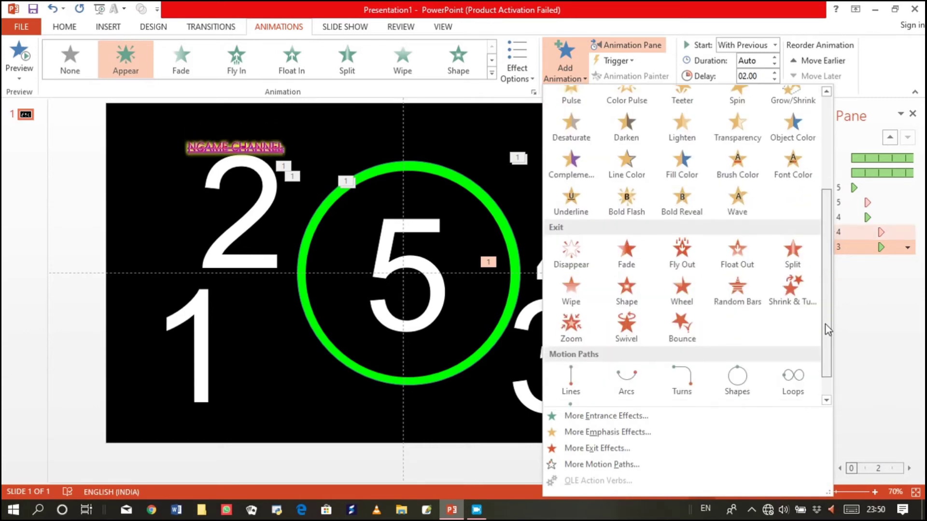
click(577, 251)
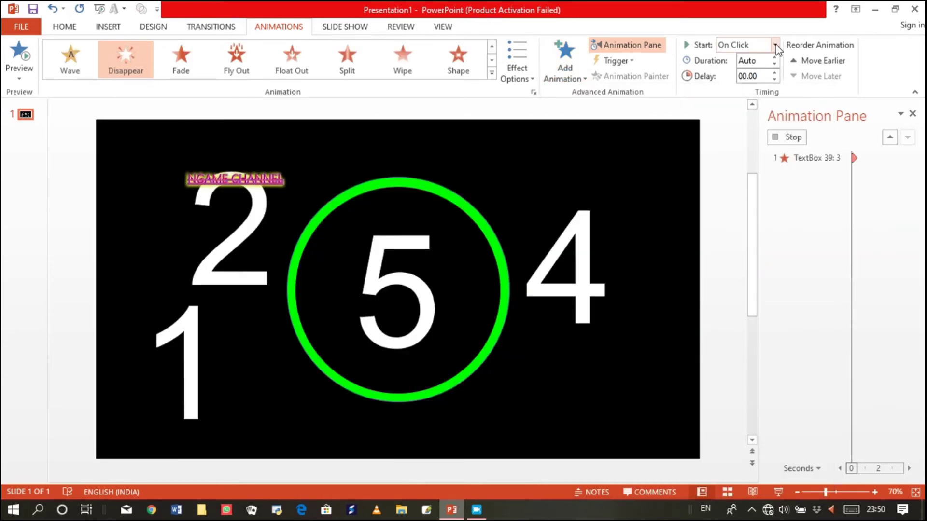
click(775, 44)
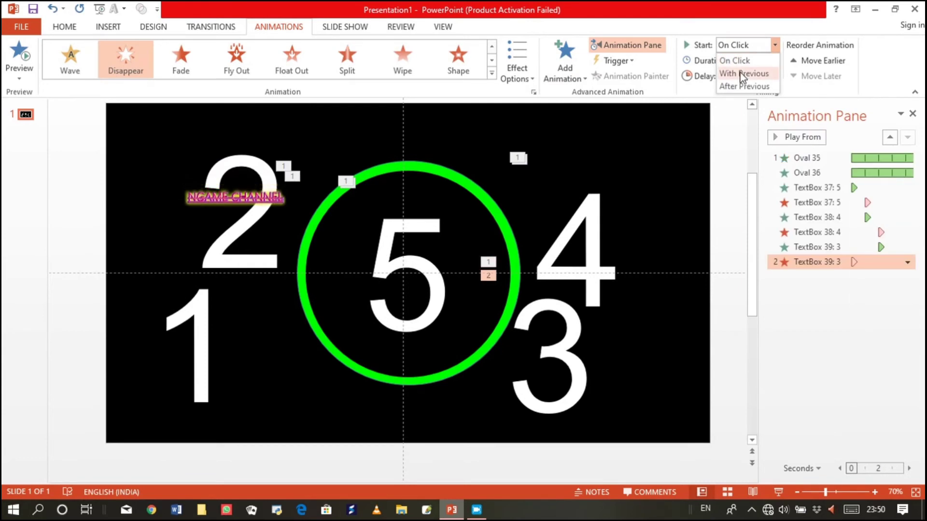
click(742, 75)
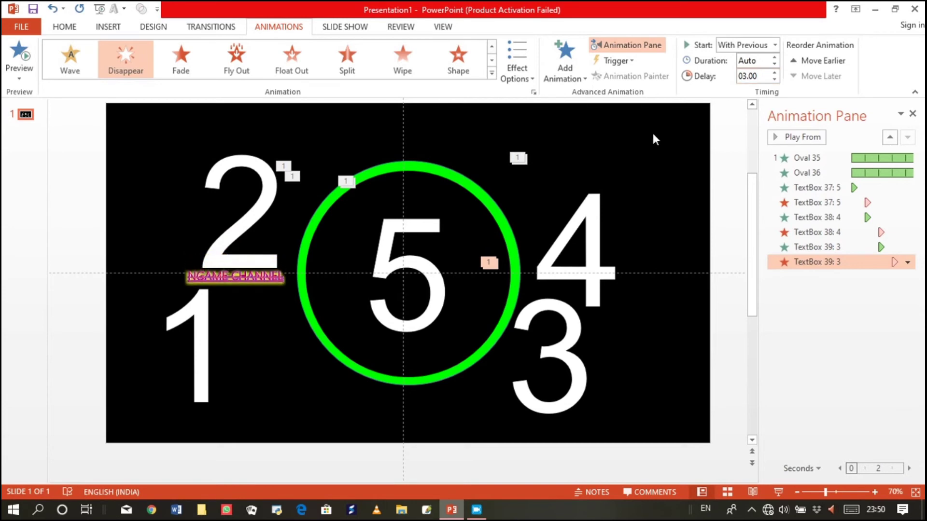
- Give the 2 an Appear entrance starting With Previous after a 3-second delay
click(265, 205)
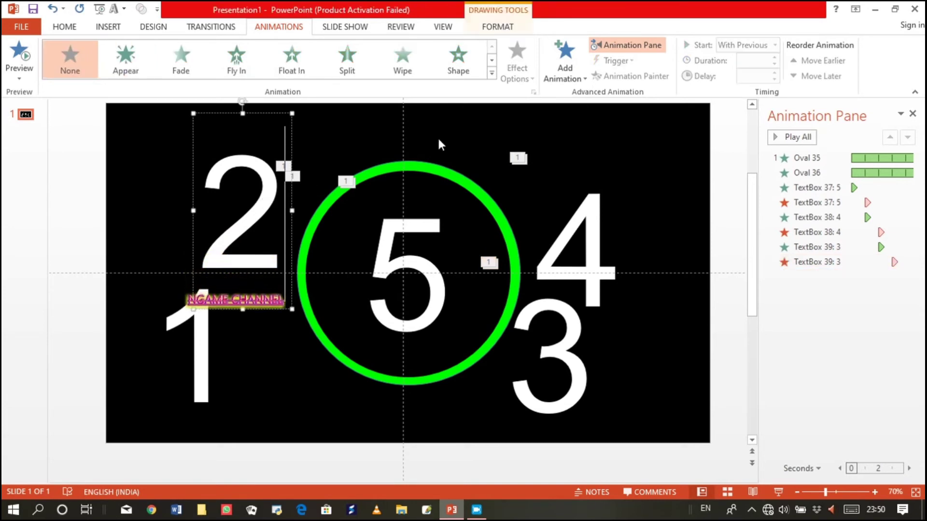
click(492, 75)
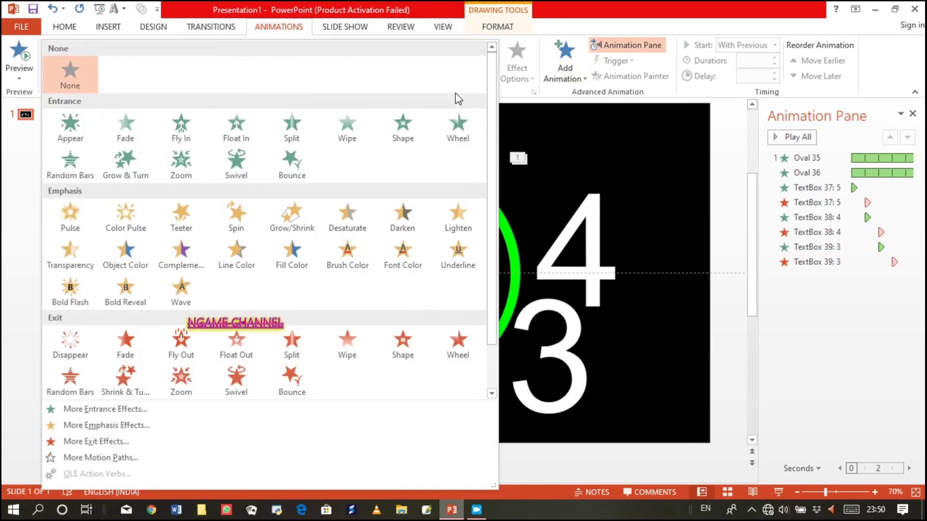
click(70, 138)
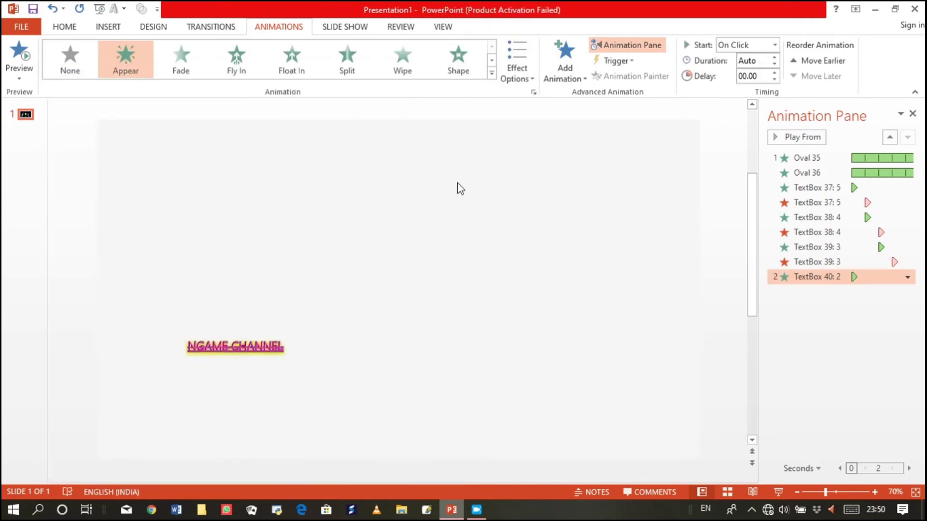
click(775, 45)
click(745, 72)
- Add a Disappear exit to the 2, starting With Previous after 4 seconds
click(587, 79)
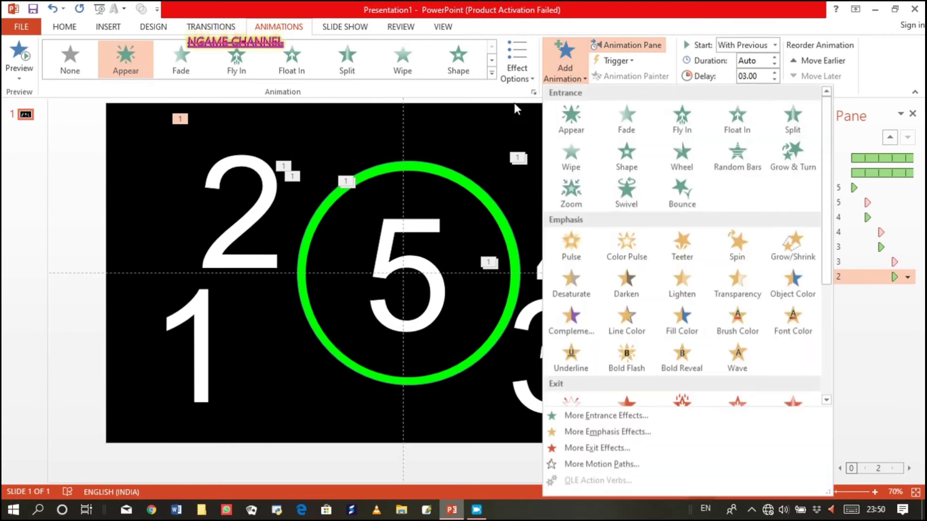
drag(830, 261, 832, 346)
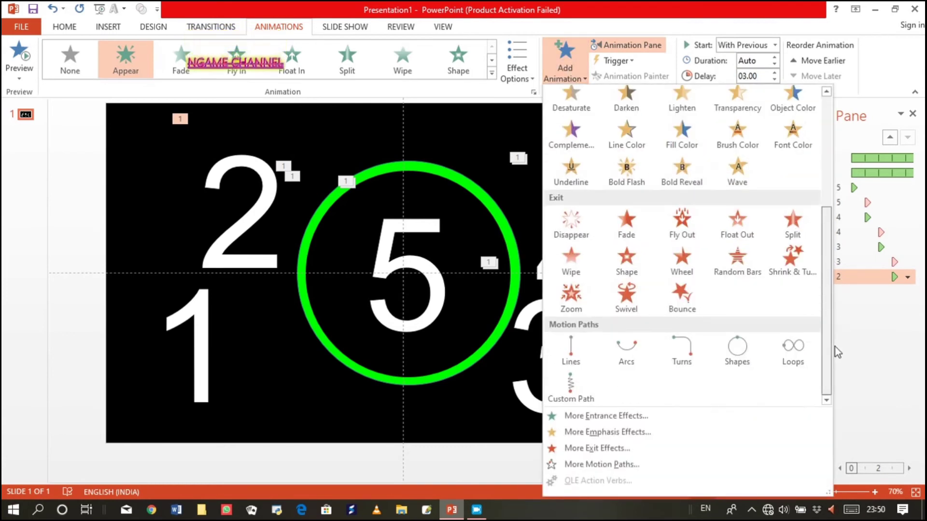
click(575, 222)
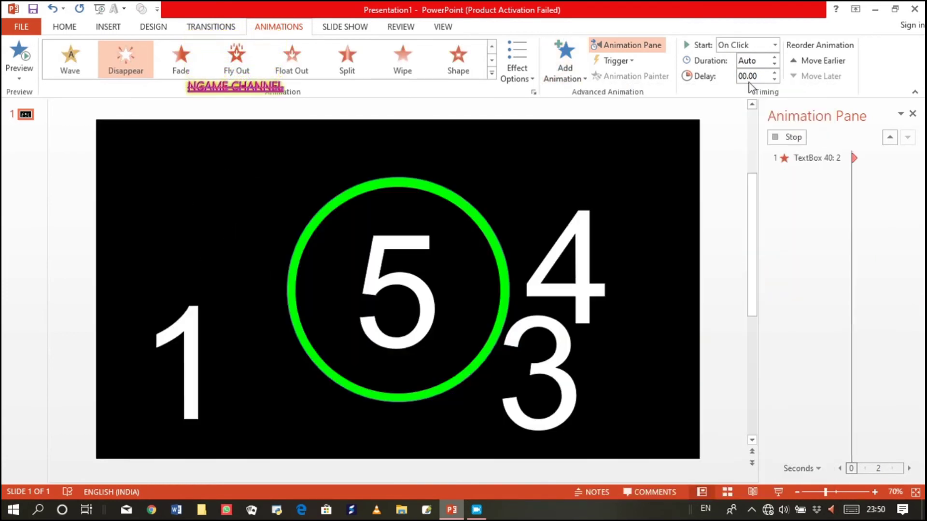
click(775, 45)
click(772, 72)
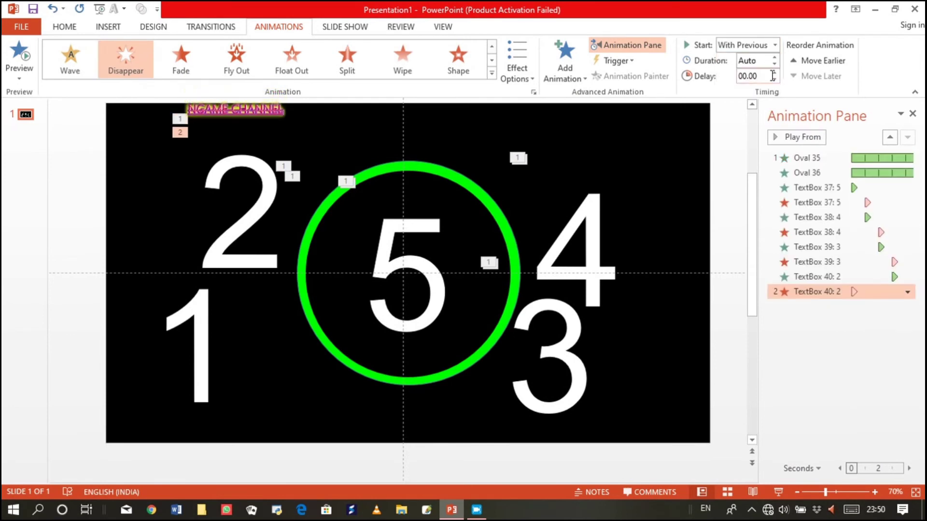
click(775, 73)
click(775, 72)
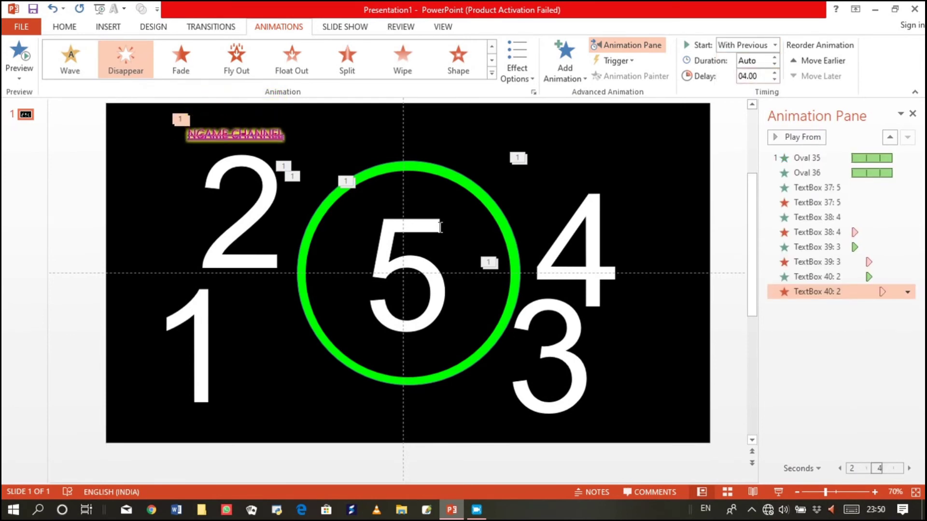
click(206, 338)
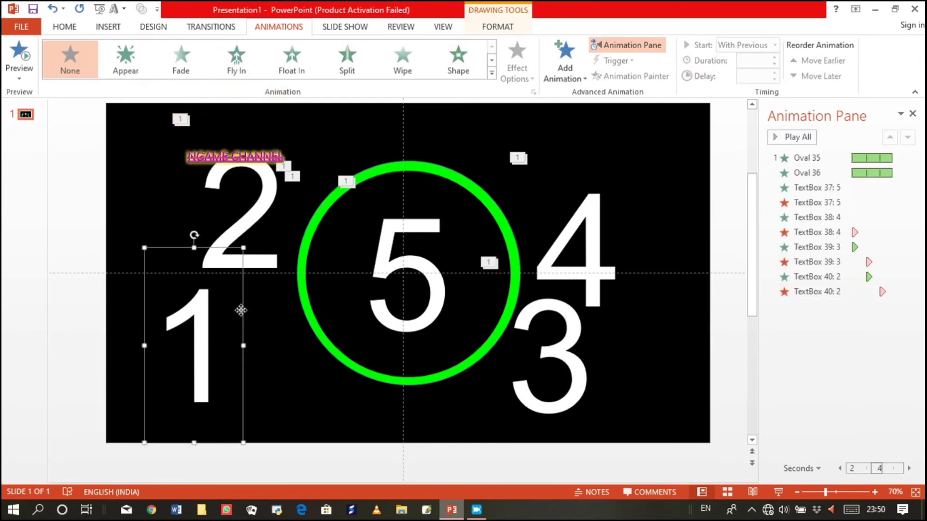
- Give the 1 an Appear entrance starting With Previous after a 4-second delay
click(491, 73)
click(72, 127)
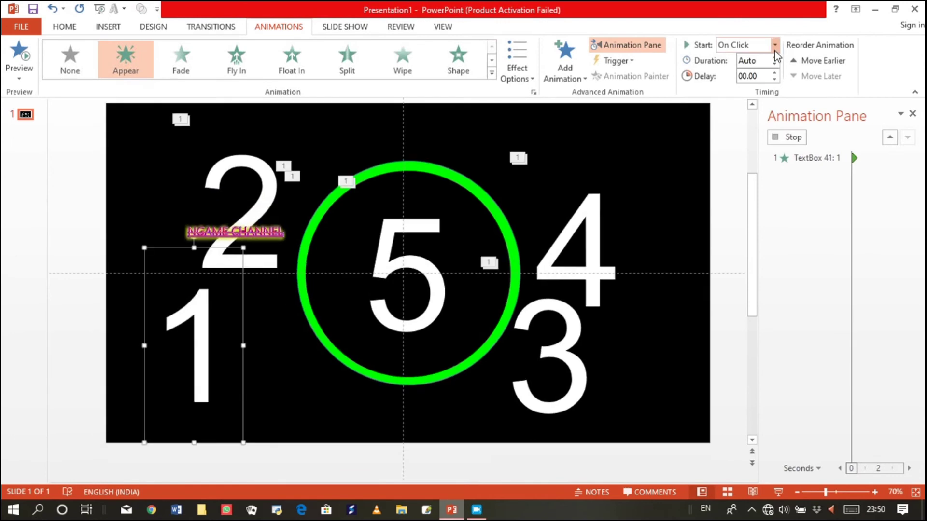
click(775, 45)
click(741, 72)
- Add a Disappear exit to the 1, starting With Previous after 5 seconds
click(565, 78)
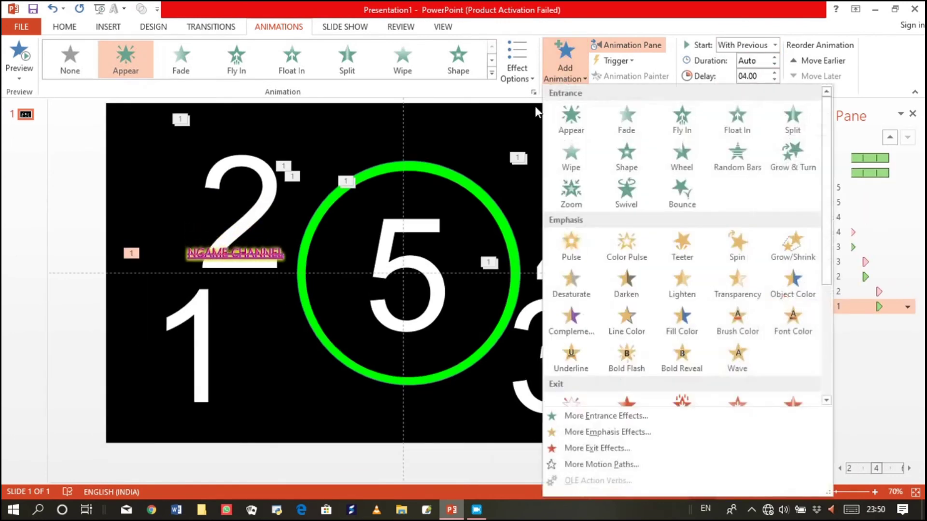
scroll(748, 202, down, 2)
scroll(724, 290, down, 1)
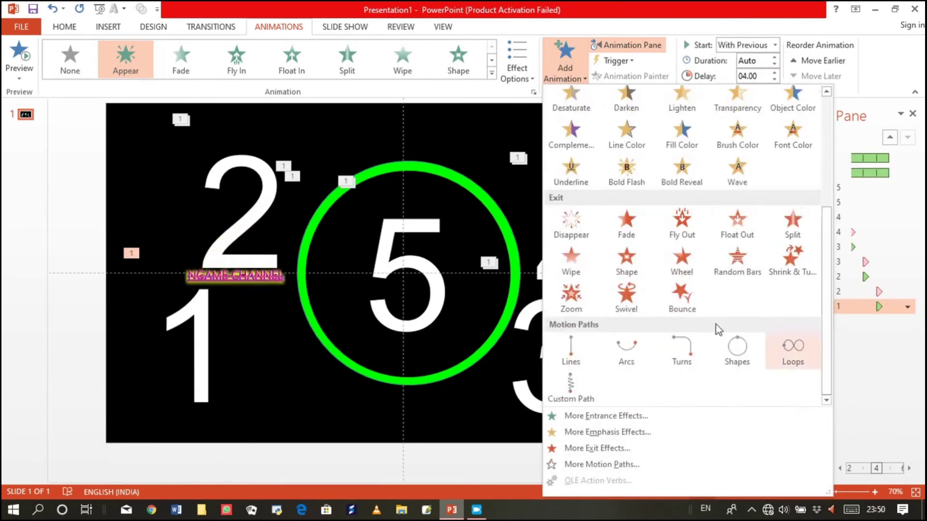
click(563, 232)
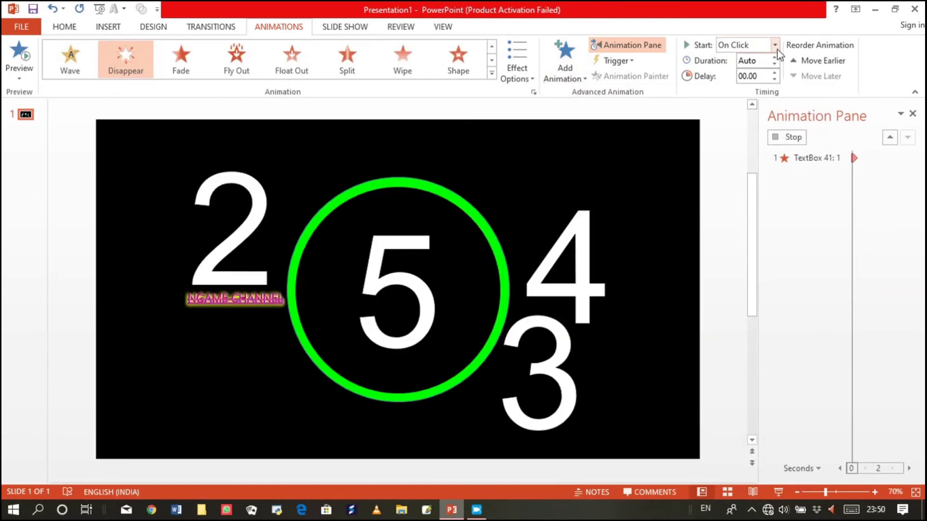
click(775, 45)
click(744, 73)
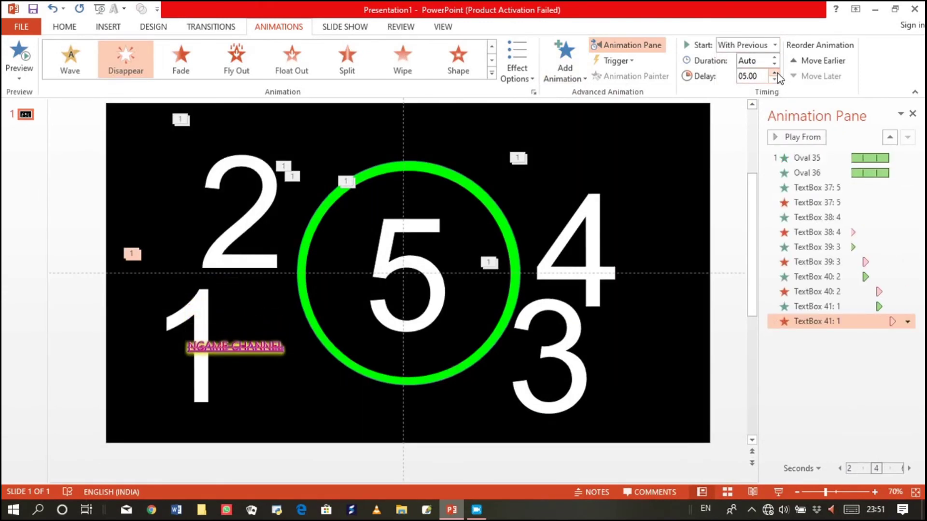
- Move the 4 onto the 5 and align it center and middle on the slide
click(596, 228)
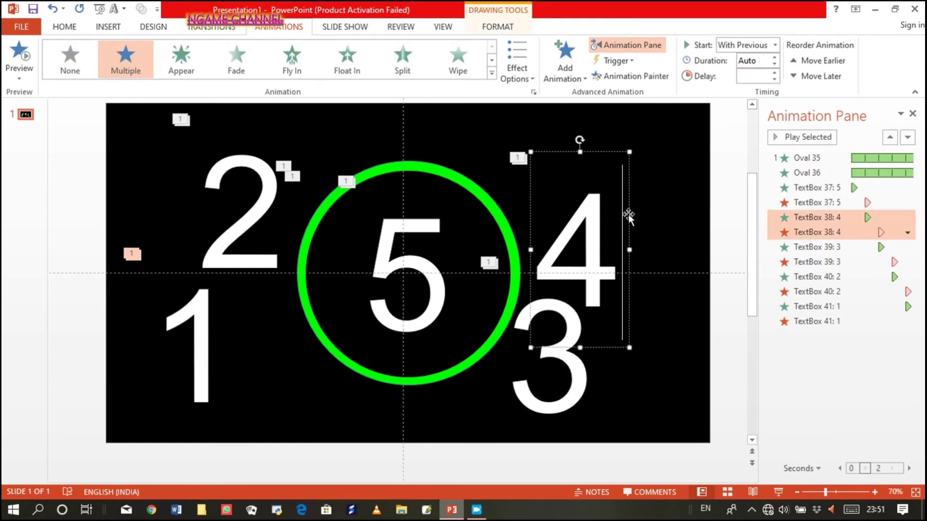
drag(627, 207, 596, 209)
drag(489, 230, 449, 233)
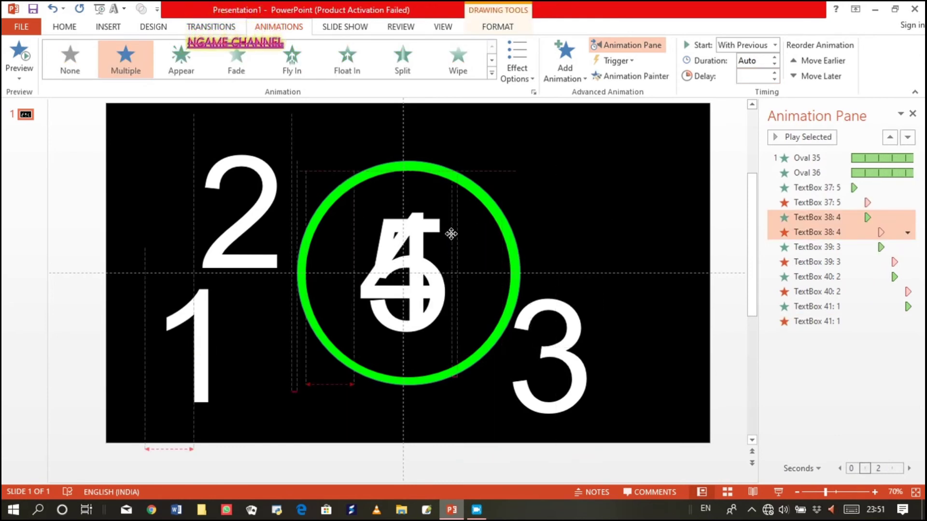
click(513, 29)
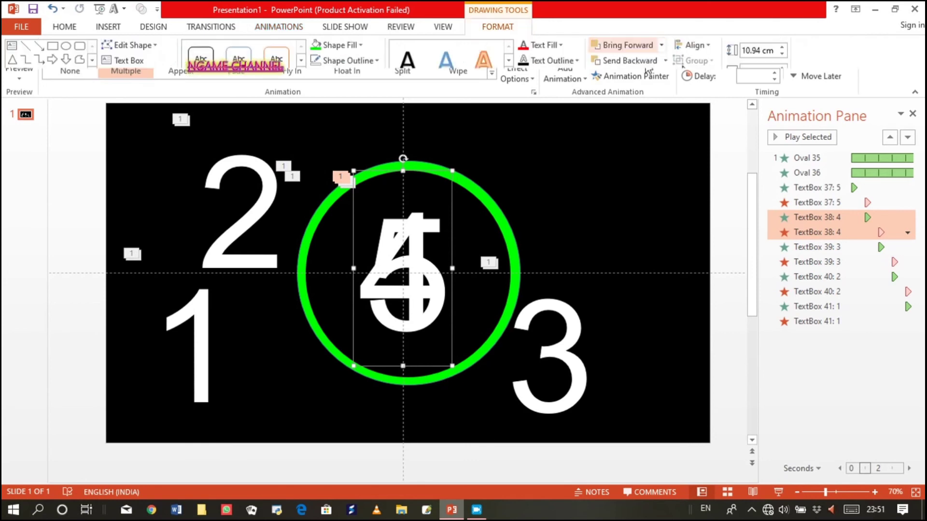
click(695, 45)
click(714, 78)
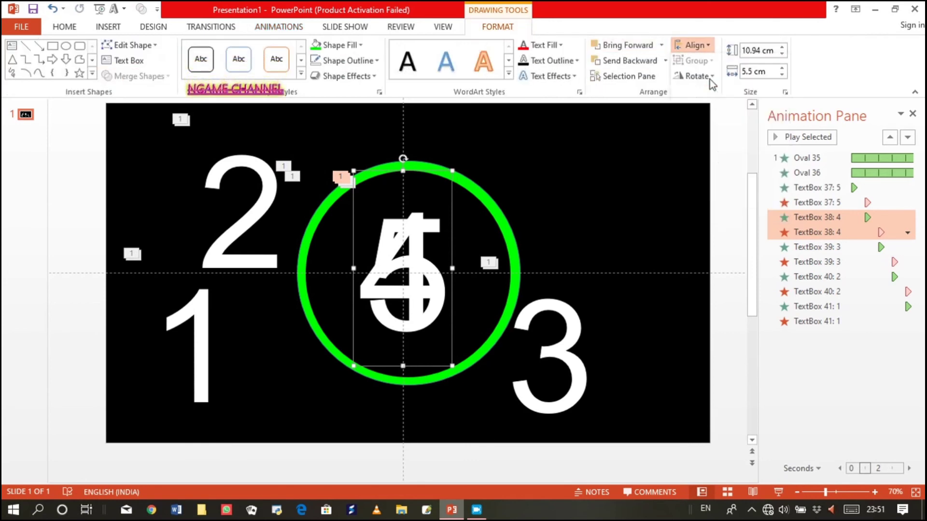
click(695, 44)
click(715, 128)
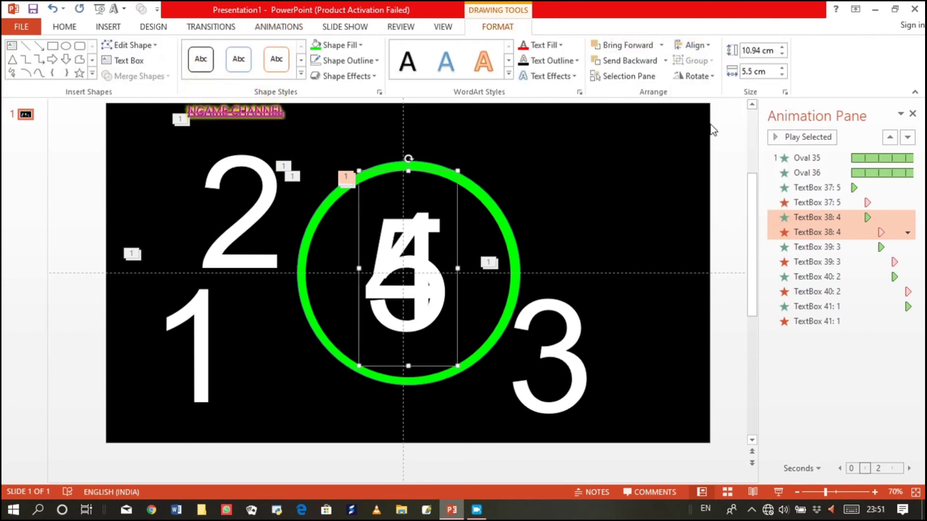
- Move the 3 into the ring and align it middle and center
click(571, 329)
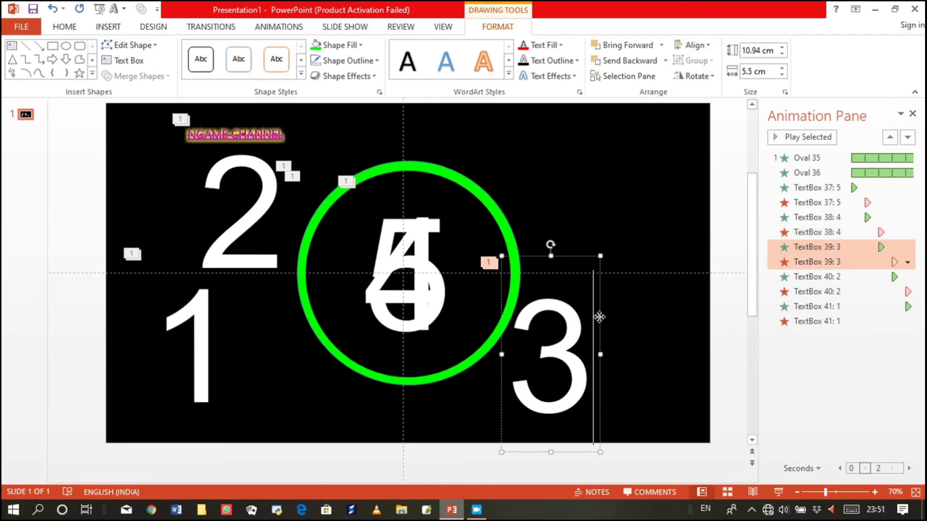
drag(599, 317, 473, 234)
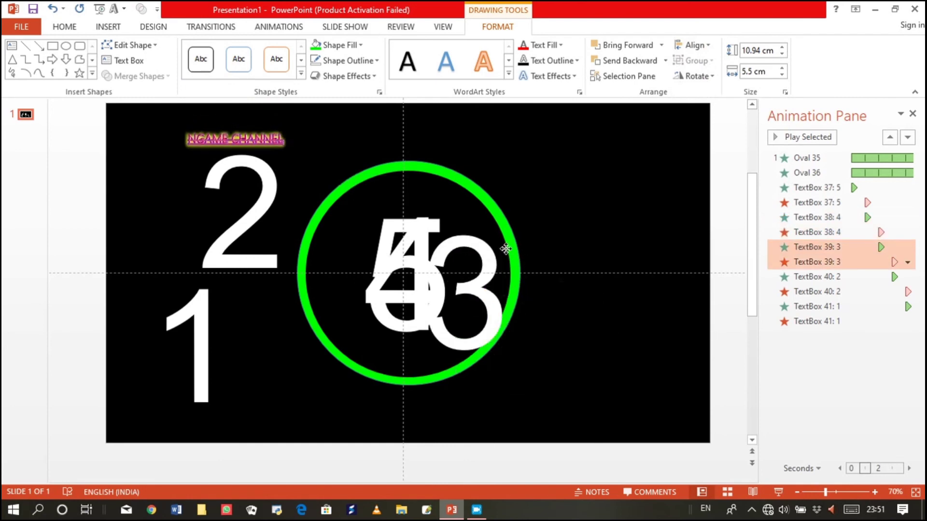
click(694, 45)
click(705, 129)
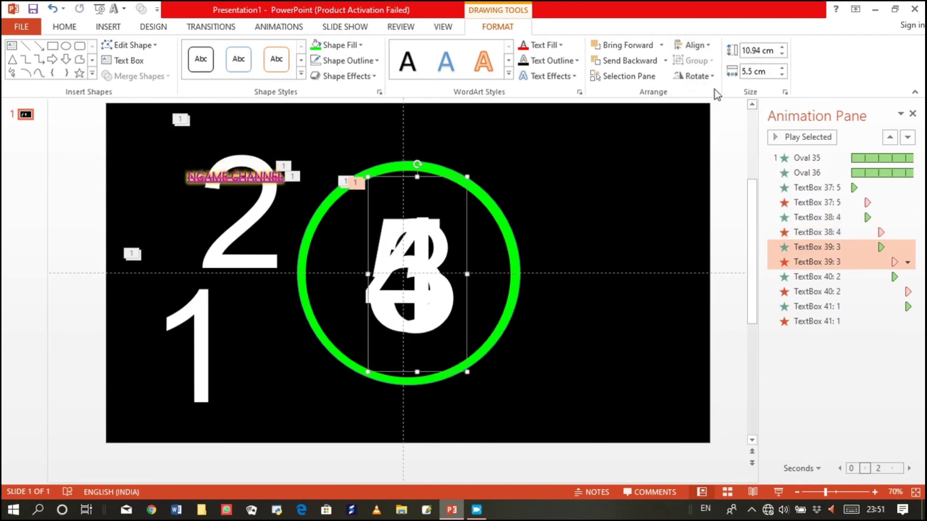
click(694, 45)
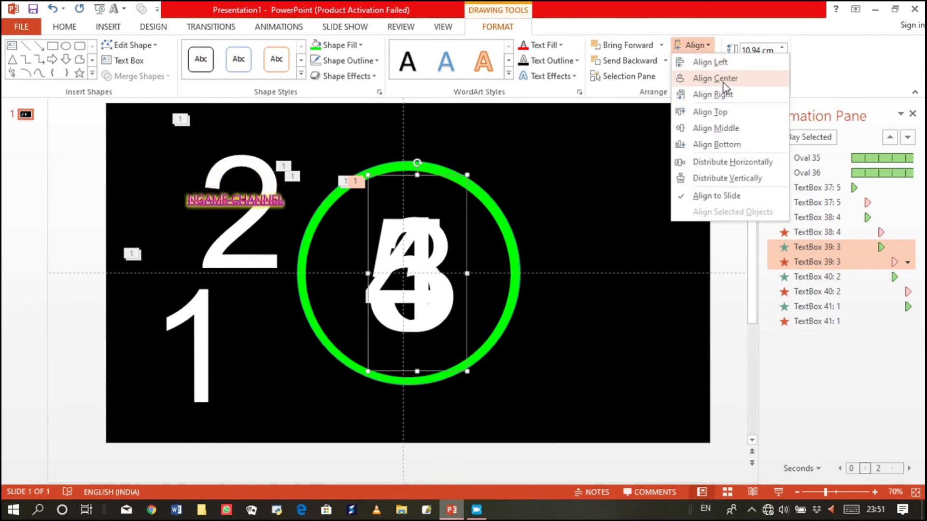
click(716, 79)
- Move the 2 into the ring and align it center and middle
click(287, 203)
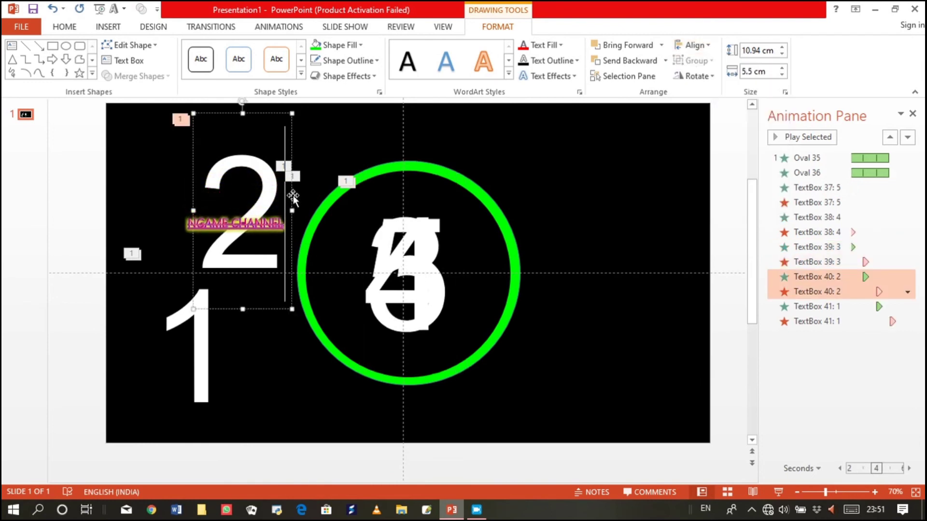
drag(293, 195, 553, 166)
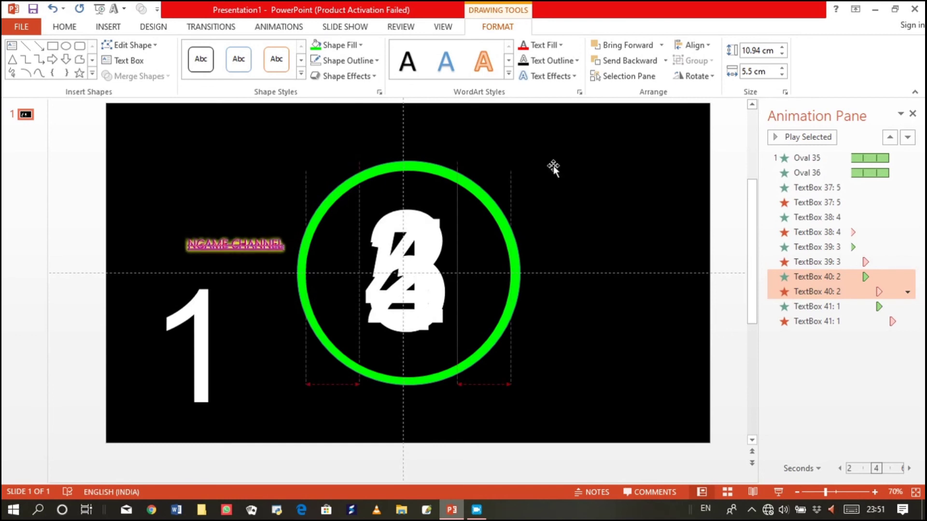
click(694, 44)
click(708, 77)
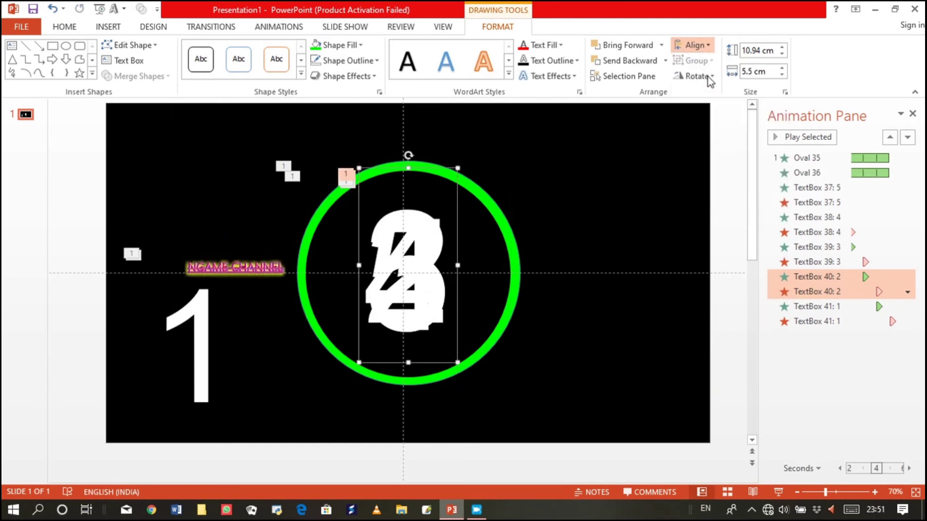
click(695, 45)
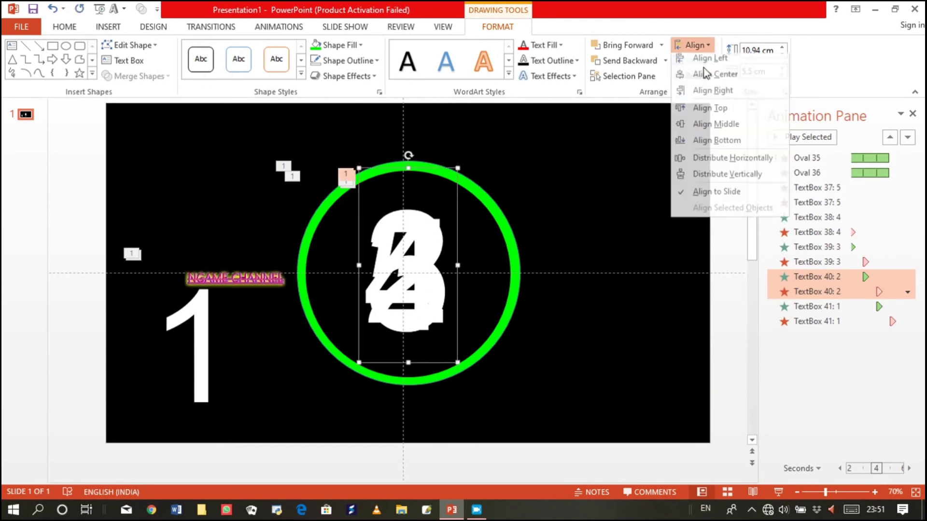
click(716, 128)
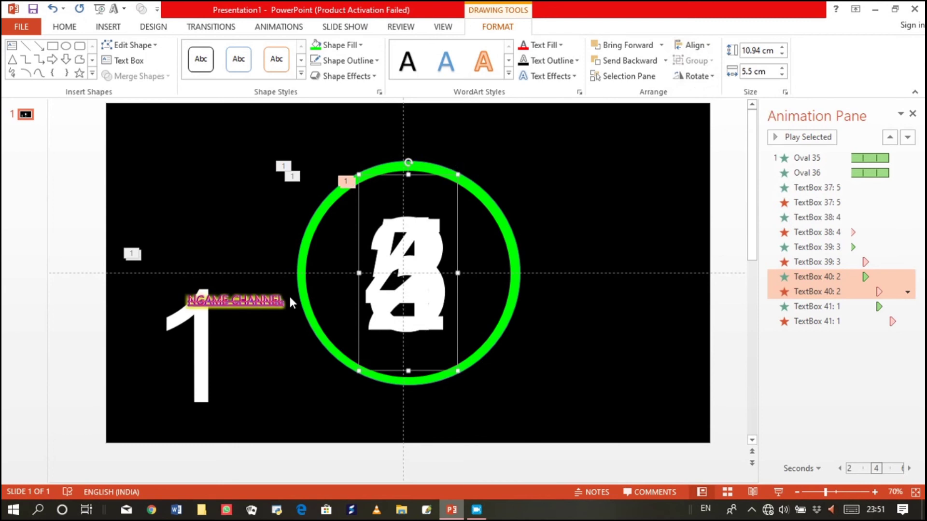
- Move the 1 into the ring and center it both ways on the slide
click(208, 329)
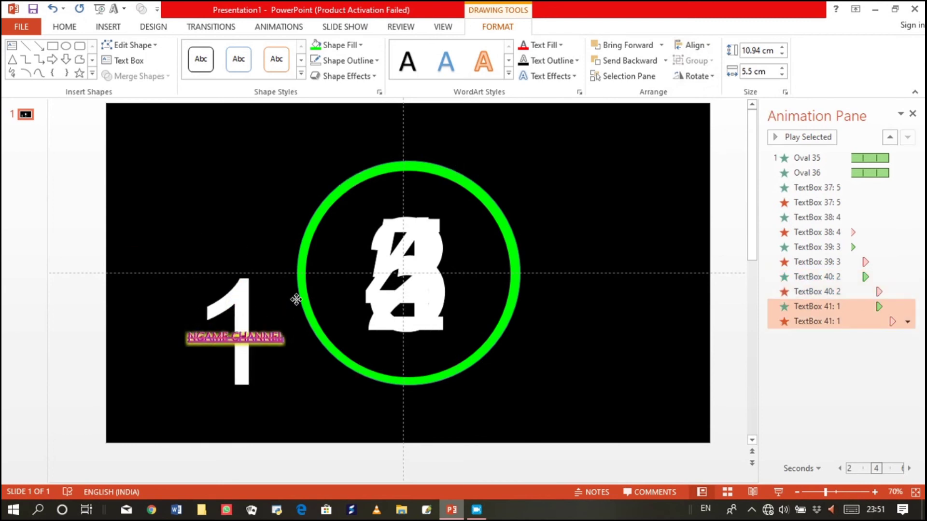
drag(246, 318, 454, 245)
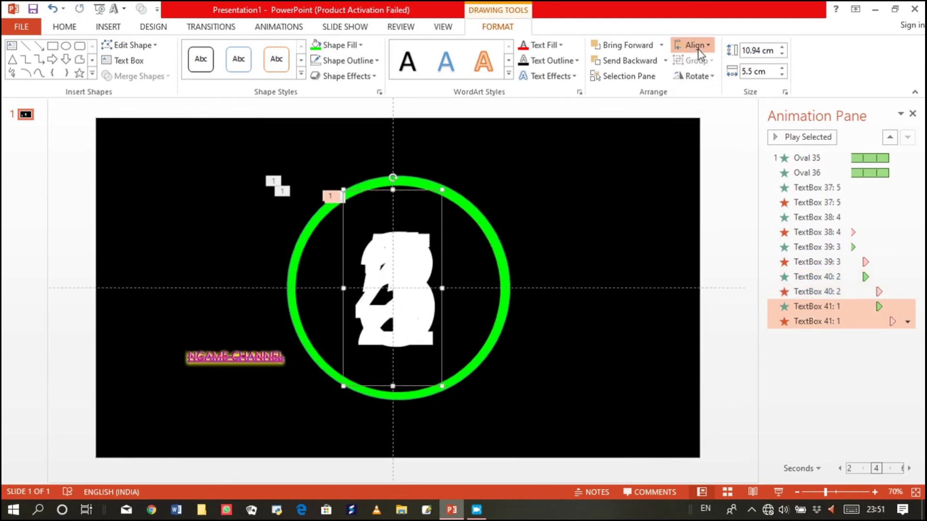
click(695, 45)
click(713, 79)
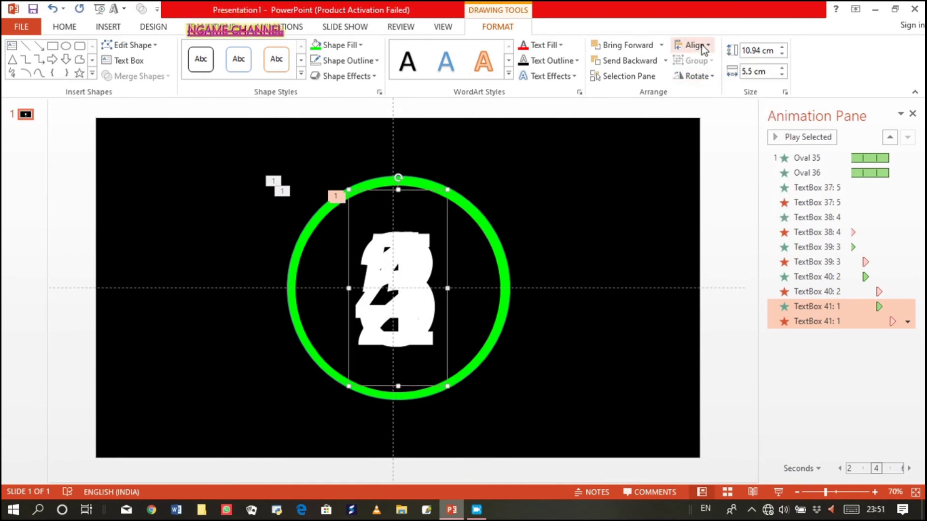
click(698, 45)
click(714, 126)
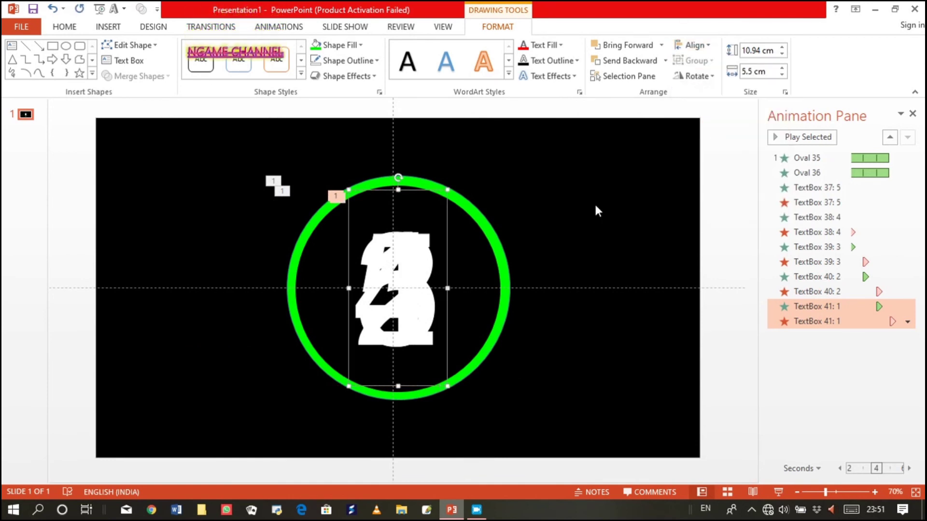
- Play the slide show from the beginning with F5 to watch the countdown
key(F5)
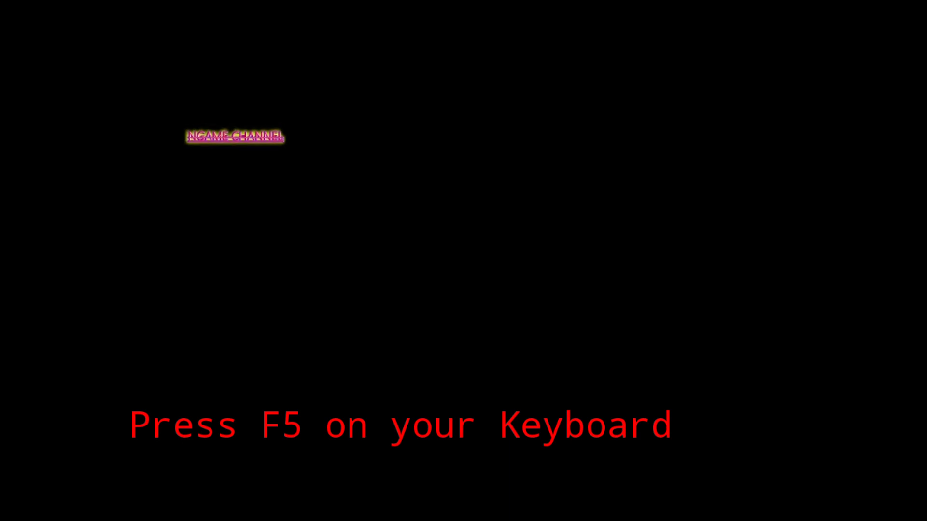